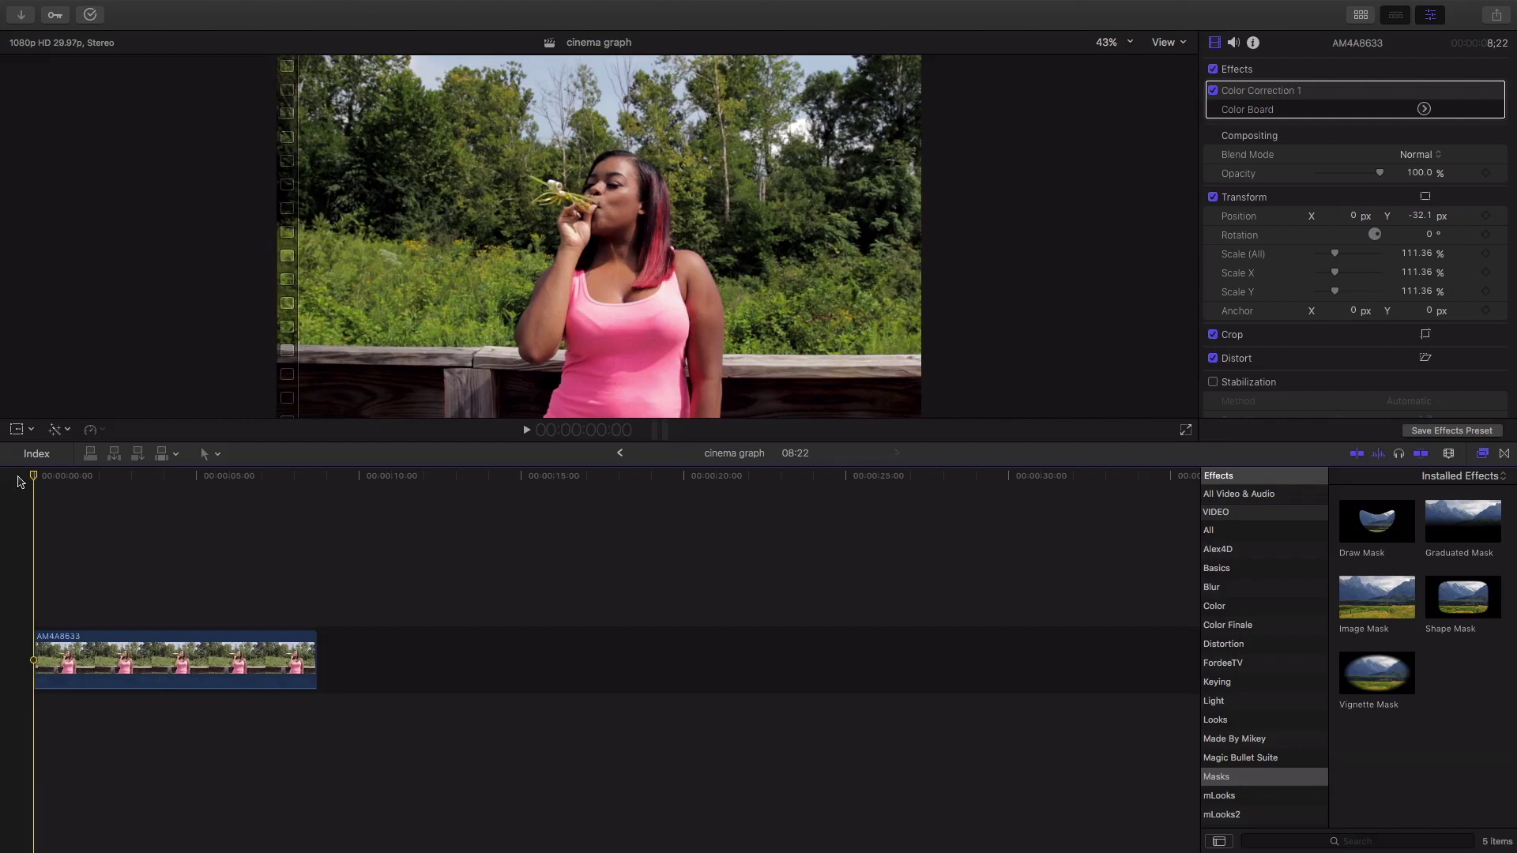
Play the clip to review the blower, zoom to fit, and scrub to about 0:15
{"action": "key", "text": "space"}
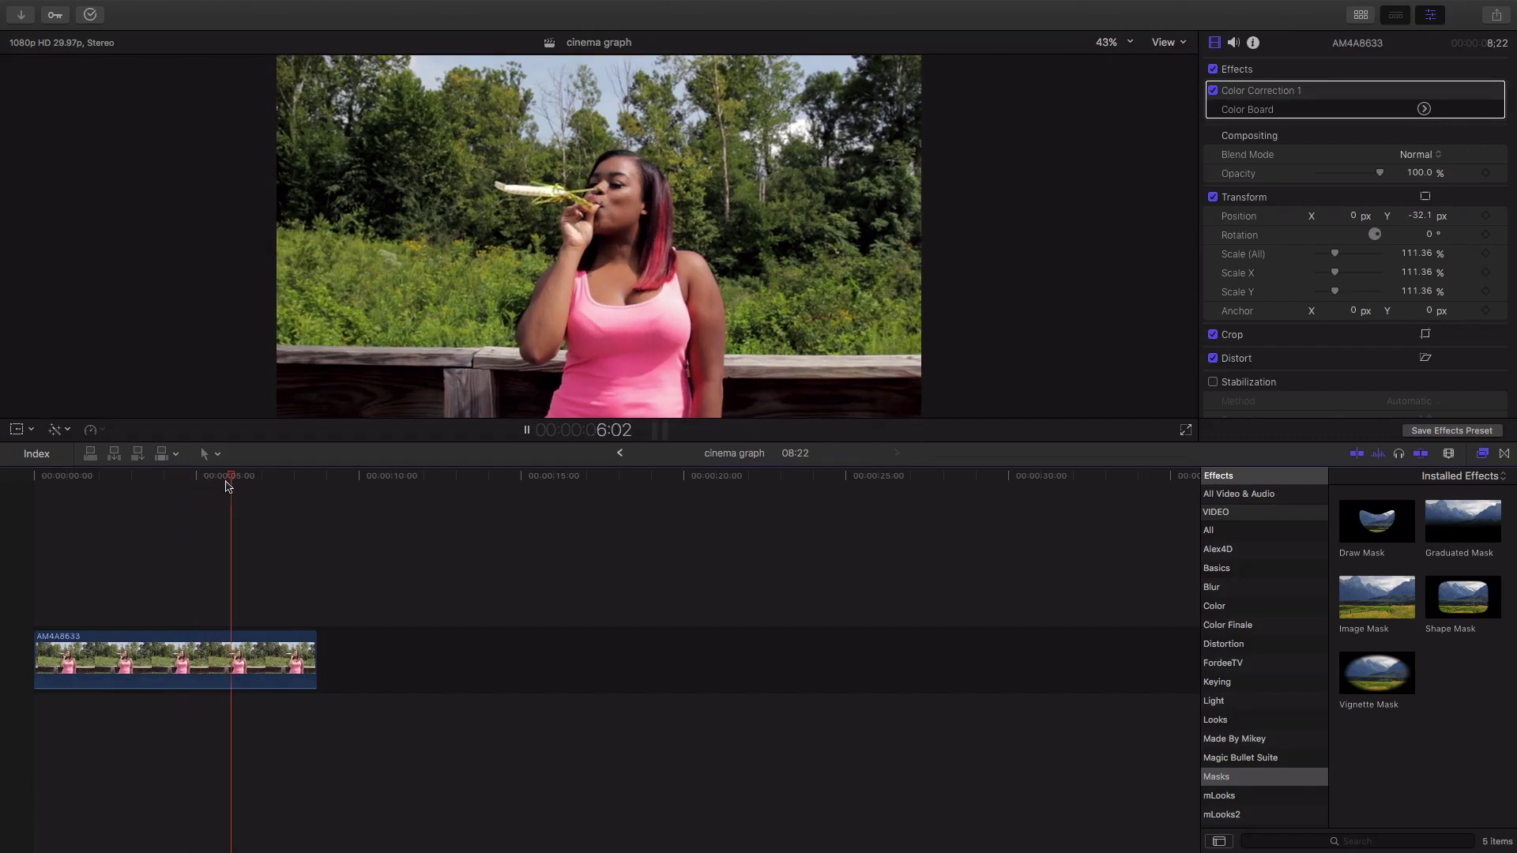
{"action": "left_click_drag", "start_coordinate": [207, 484], "coordinate": [22, 498]}
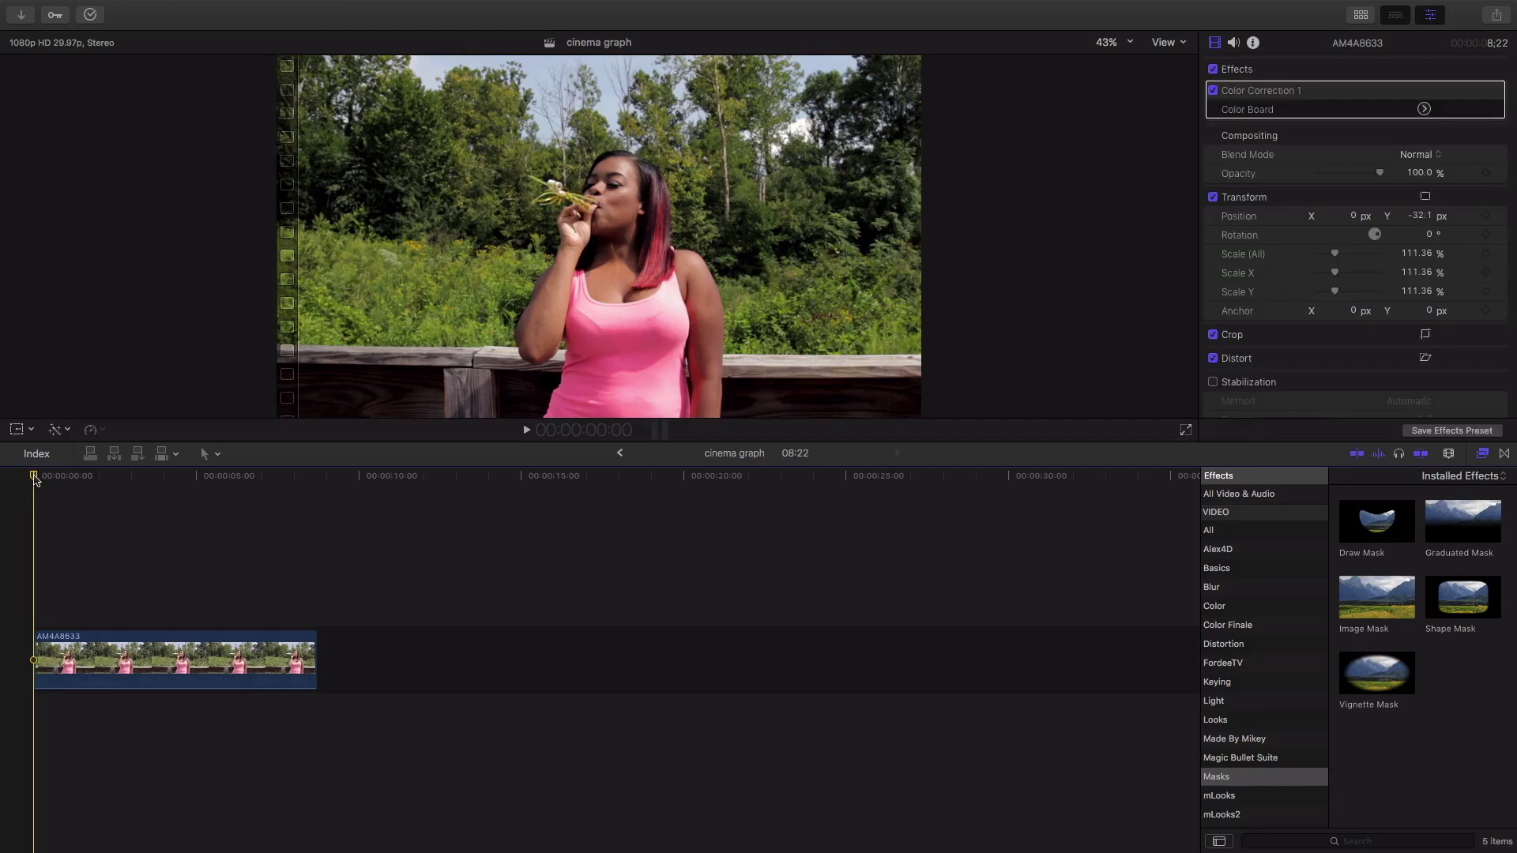
{"action": "key", "text": "shift+z"}
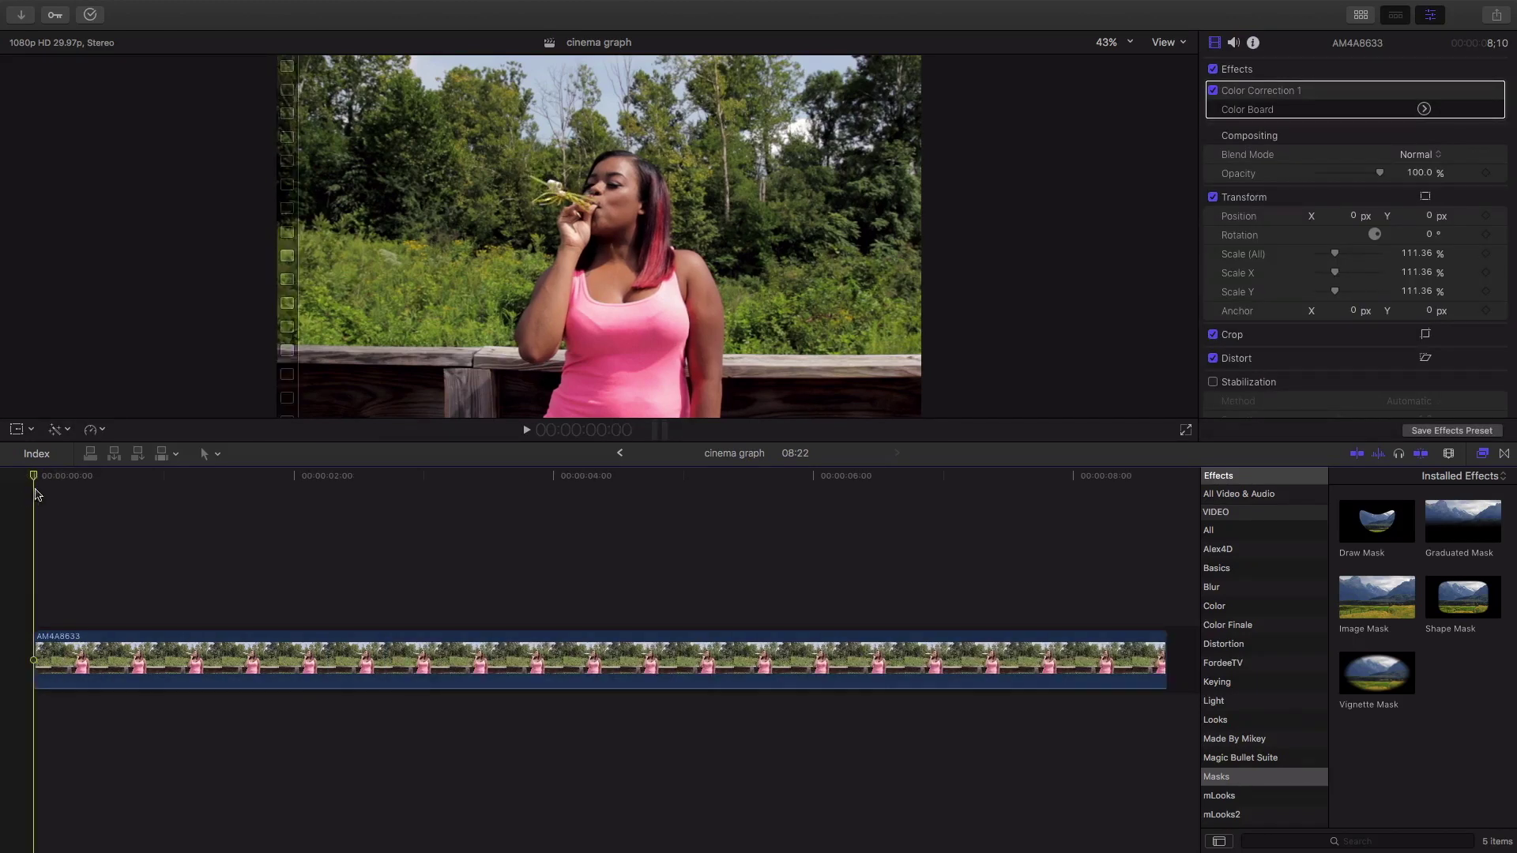
{"action": "left_click_drag", "start_coordinate": [37, 493], "coordinate": [103, 541]}
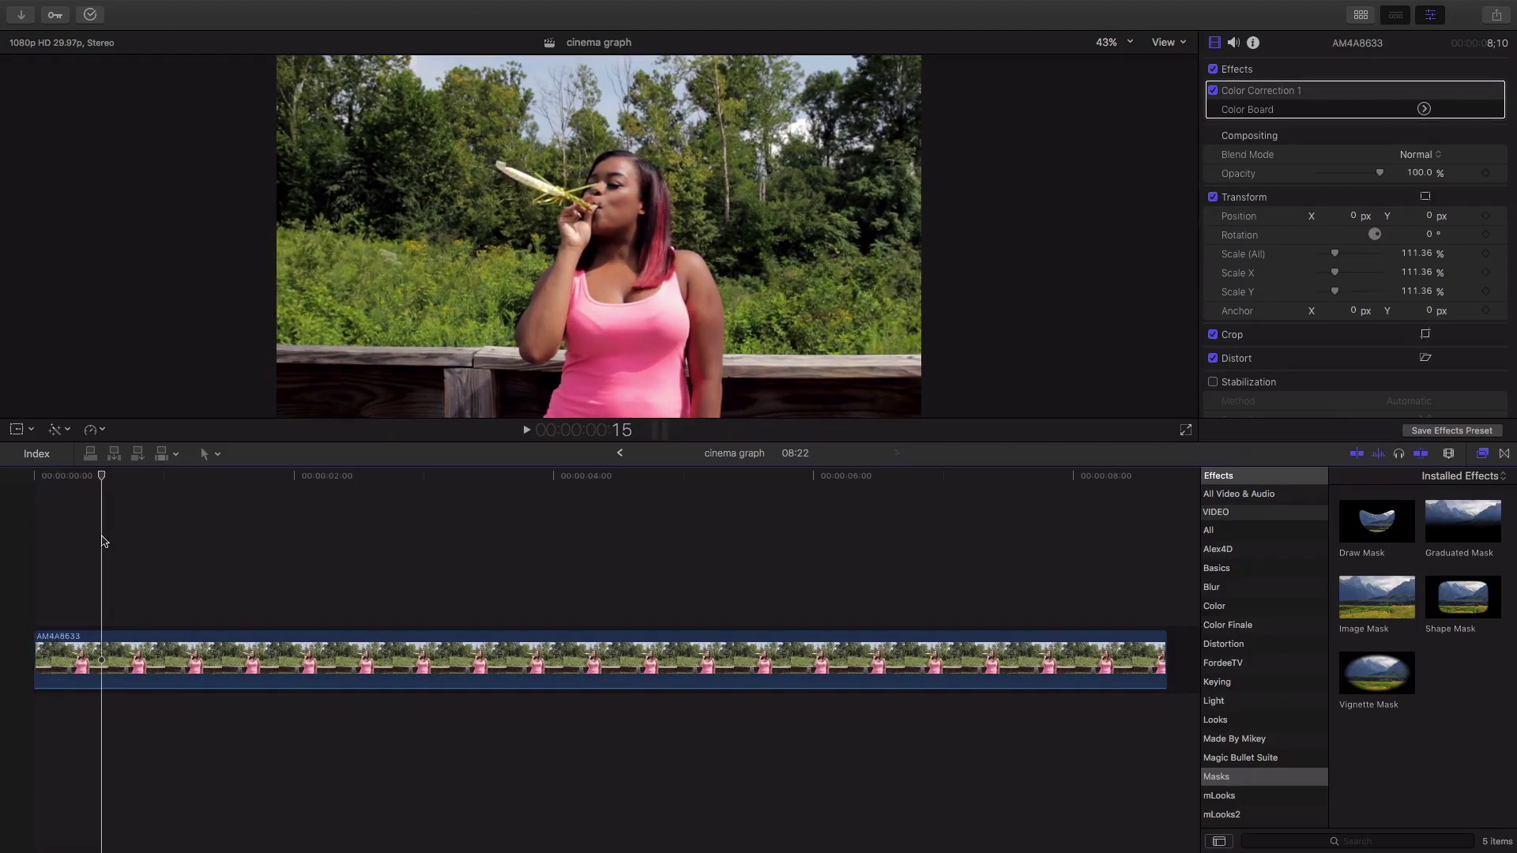
Split the clip at 15 frames with the Blade tool
{"action": "left_click", "coordinate": [101, 644]}
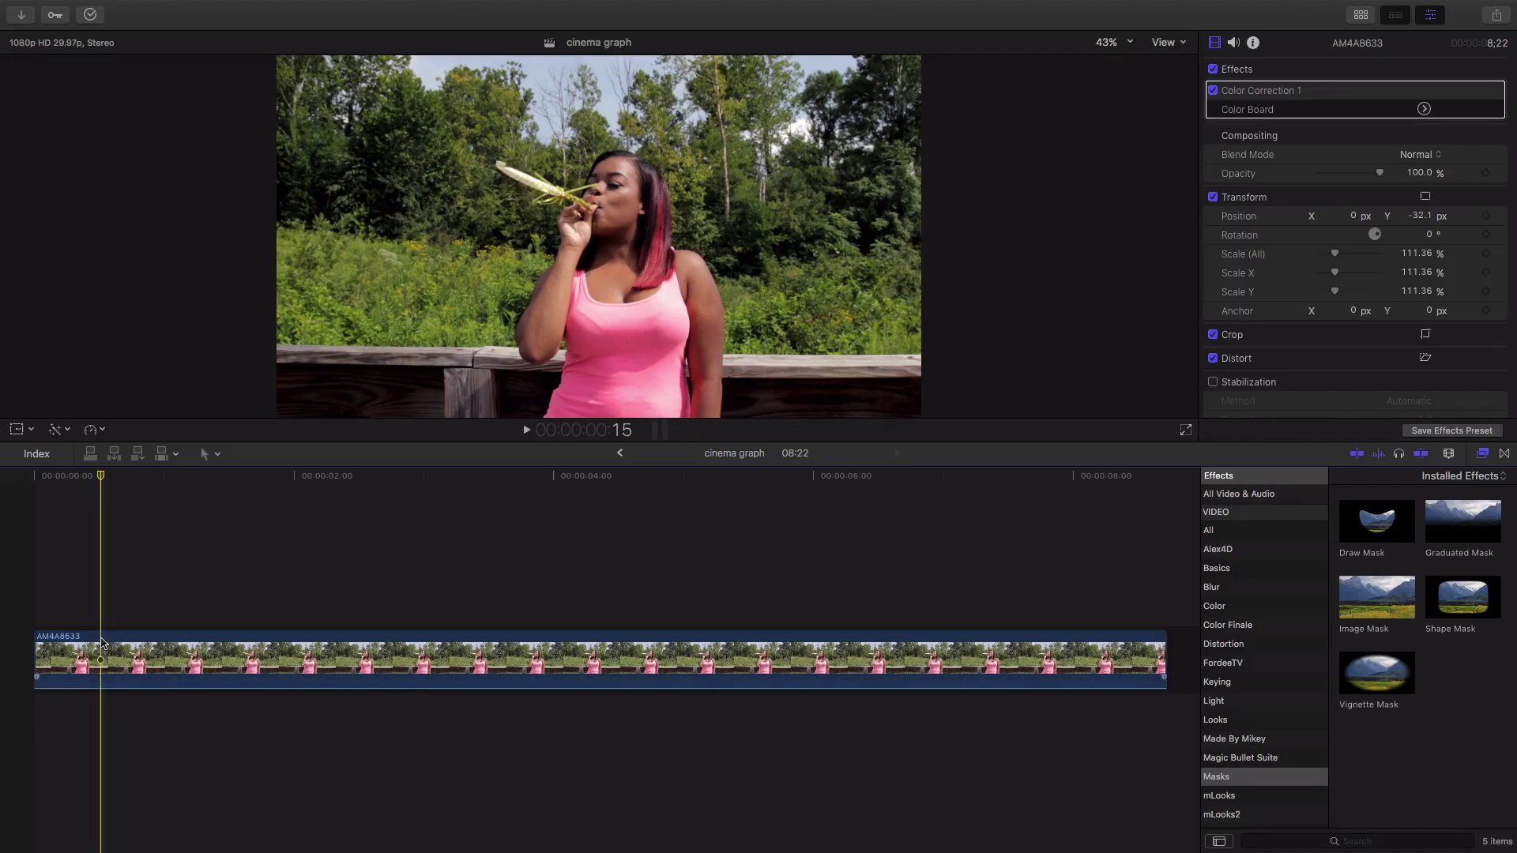
{"action": "key", "text": "t"}
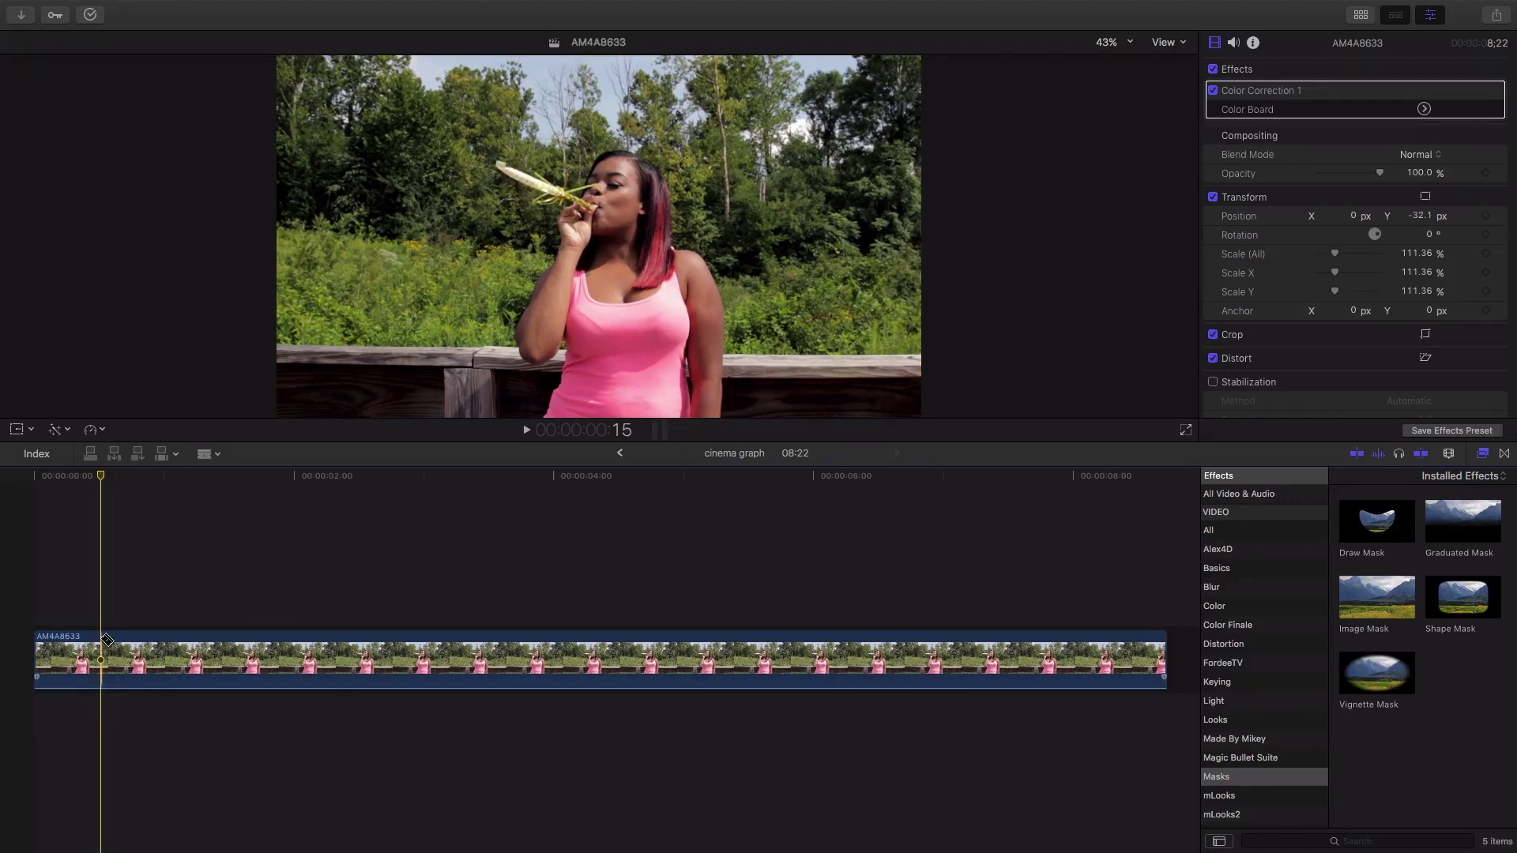
{"action": "left_click", "coordinate": [106, 638]}
{"action": "key", "text": "a"}
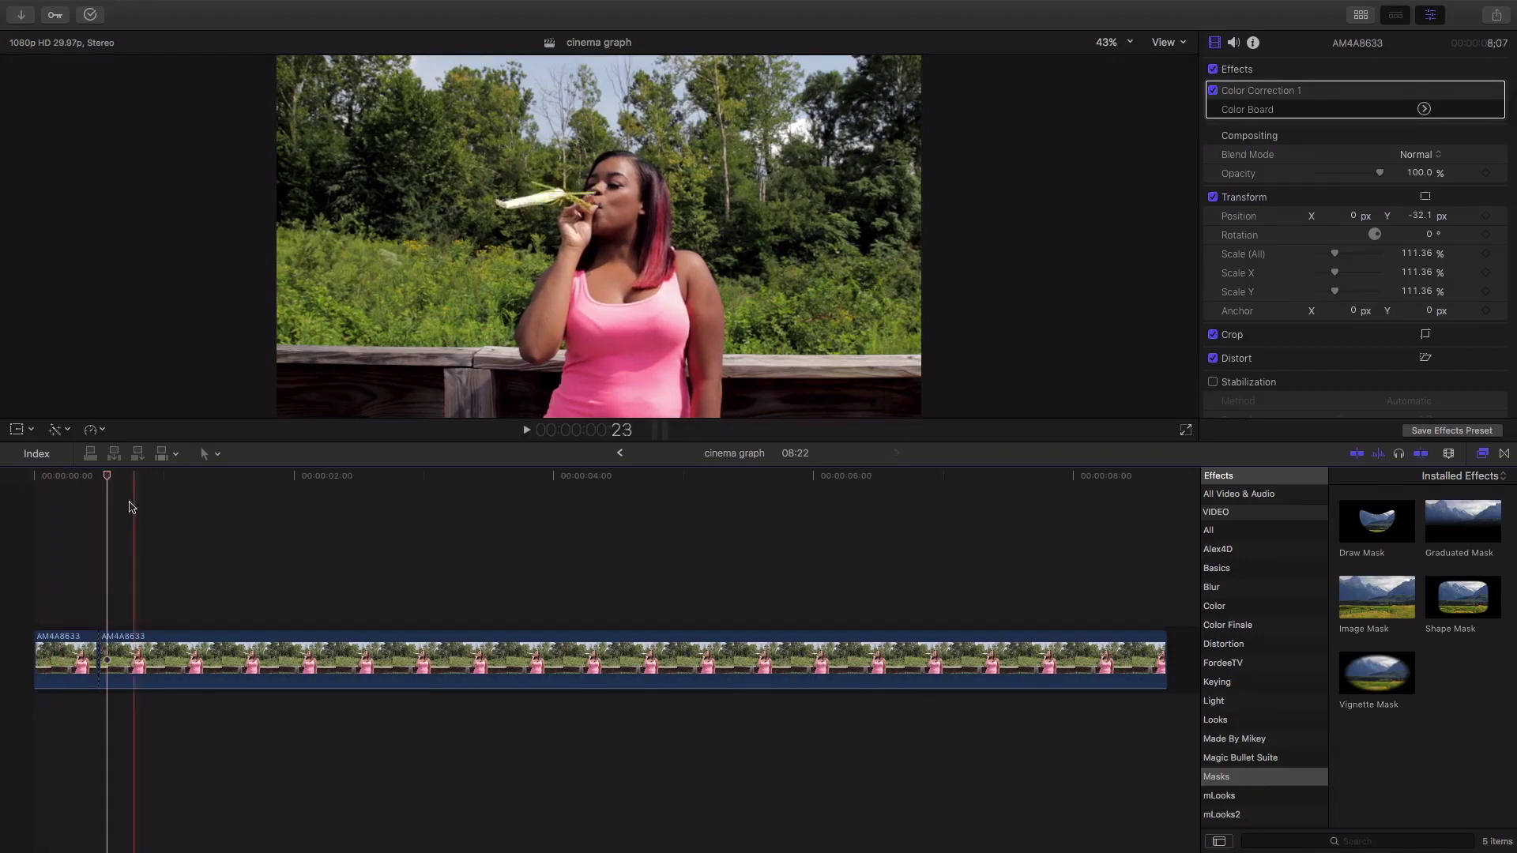
Delete the part after the cut and play back the 15-frame clip
{"action": "left_click_drag", "start_coordinate": [111, 485], "coordinate": [185, 494]}
{"action": "left_click", "coordinate": [215, 666]}
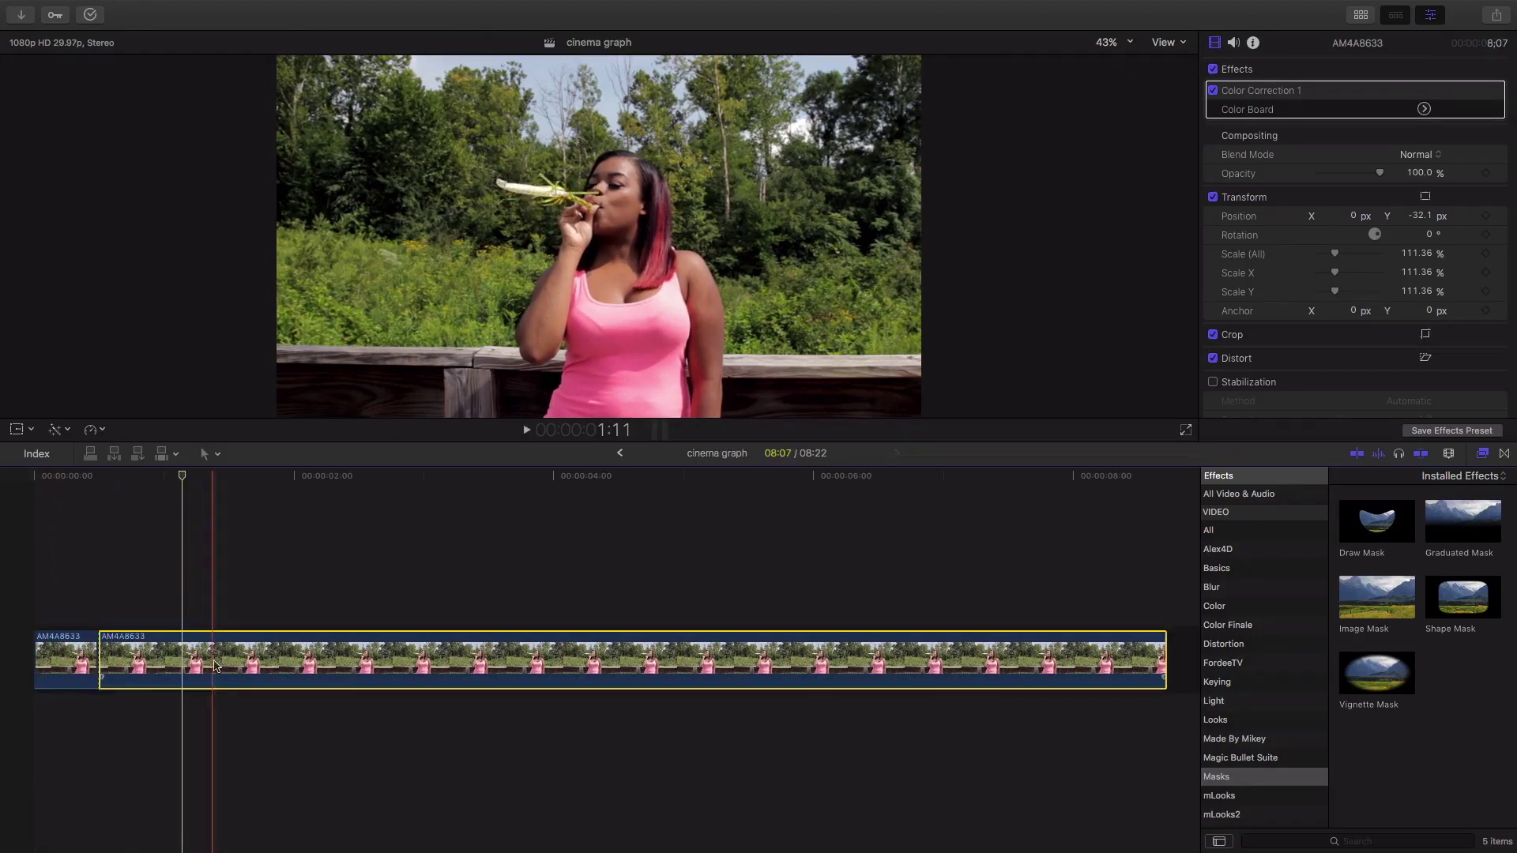
{"action": "key", "text": "Delete"}
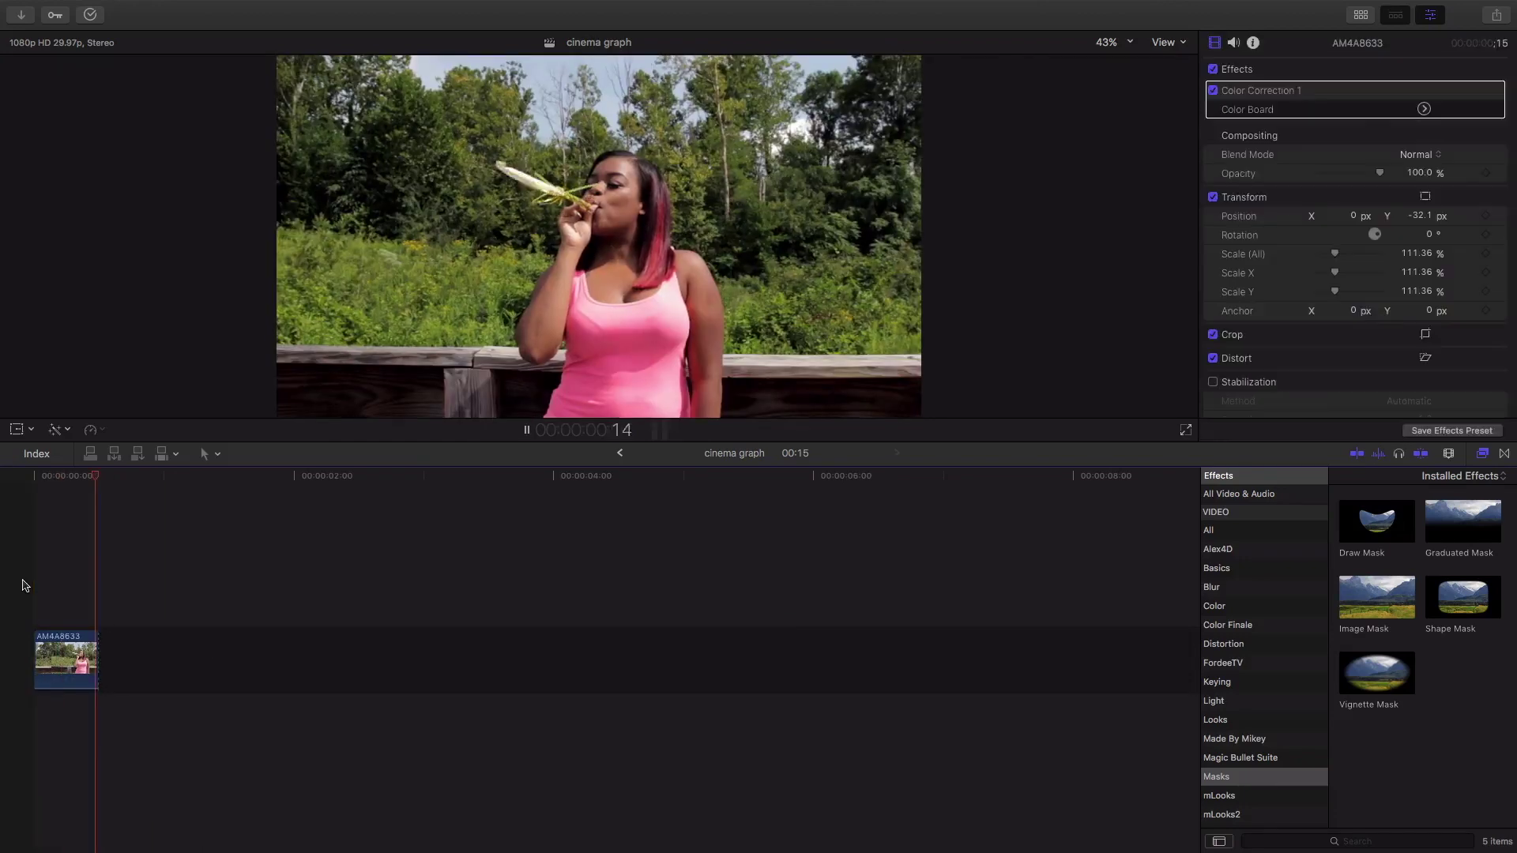
{"action": "key", "text": "space"}
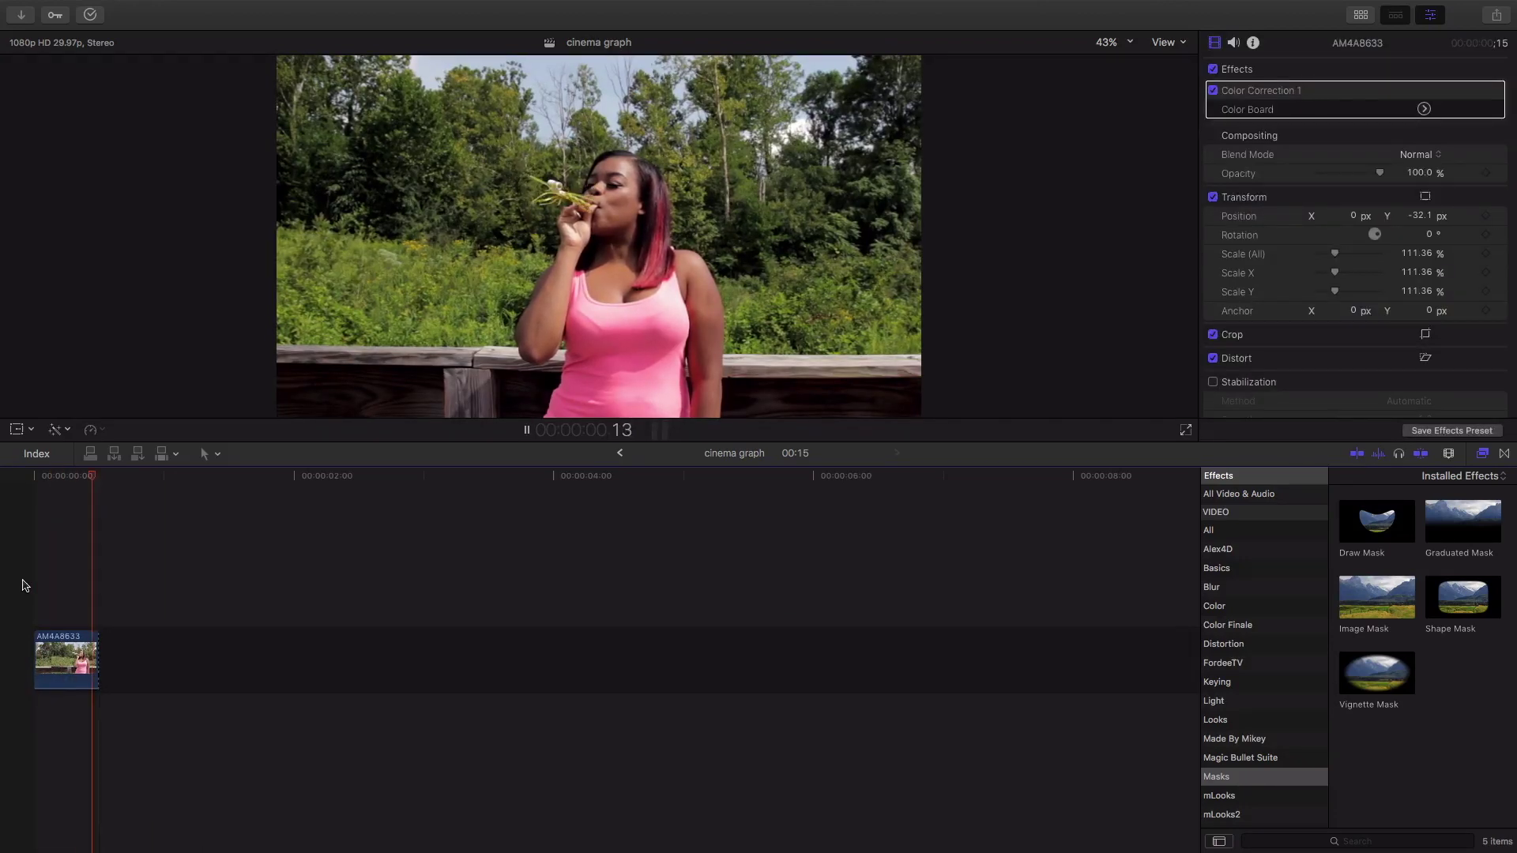
{"action": "key", "text": "space"}
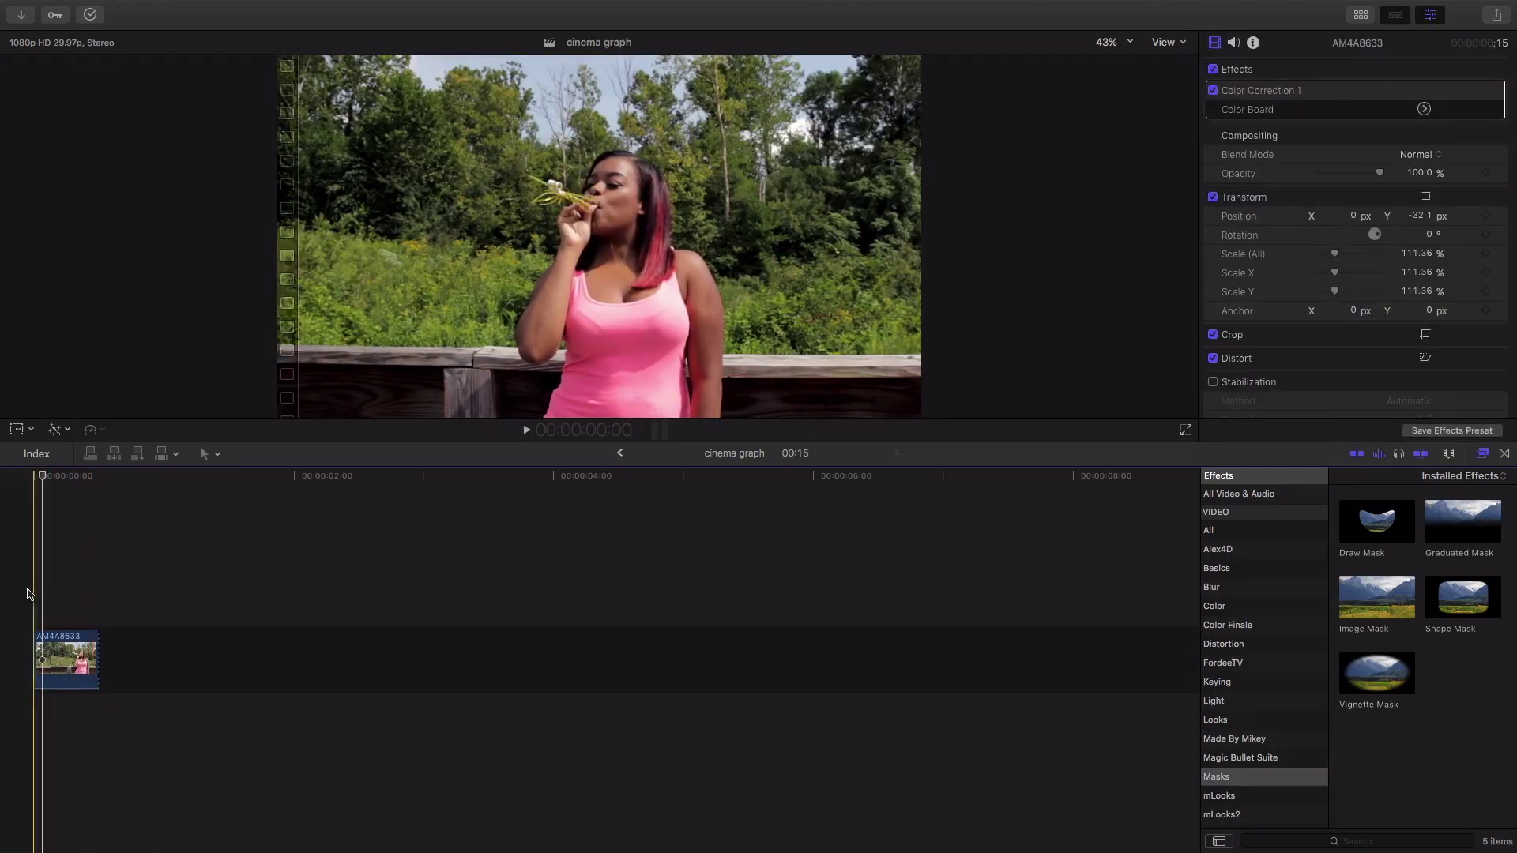
{"action": "left_click", "coordinate": [36, 635]}
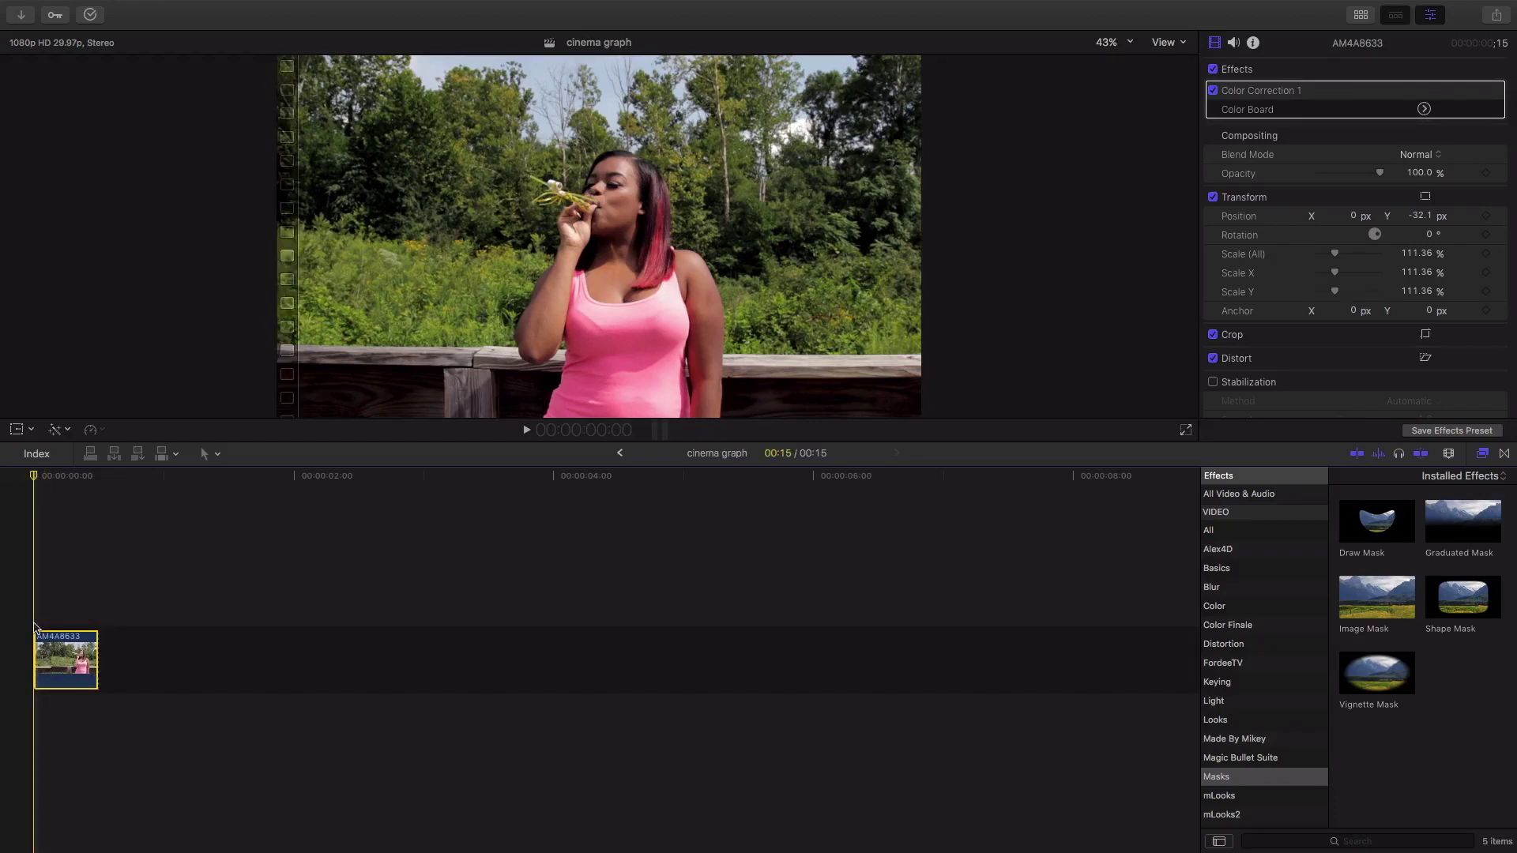
Insert a freeze frame of the first frame and extend it to about 10:17
{"action": "key", "text": "w"}
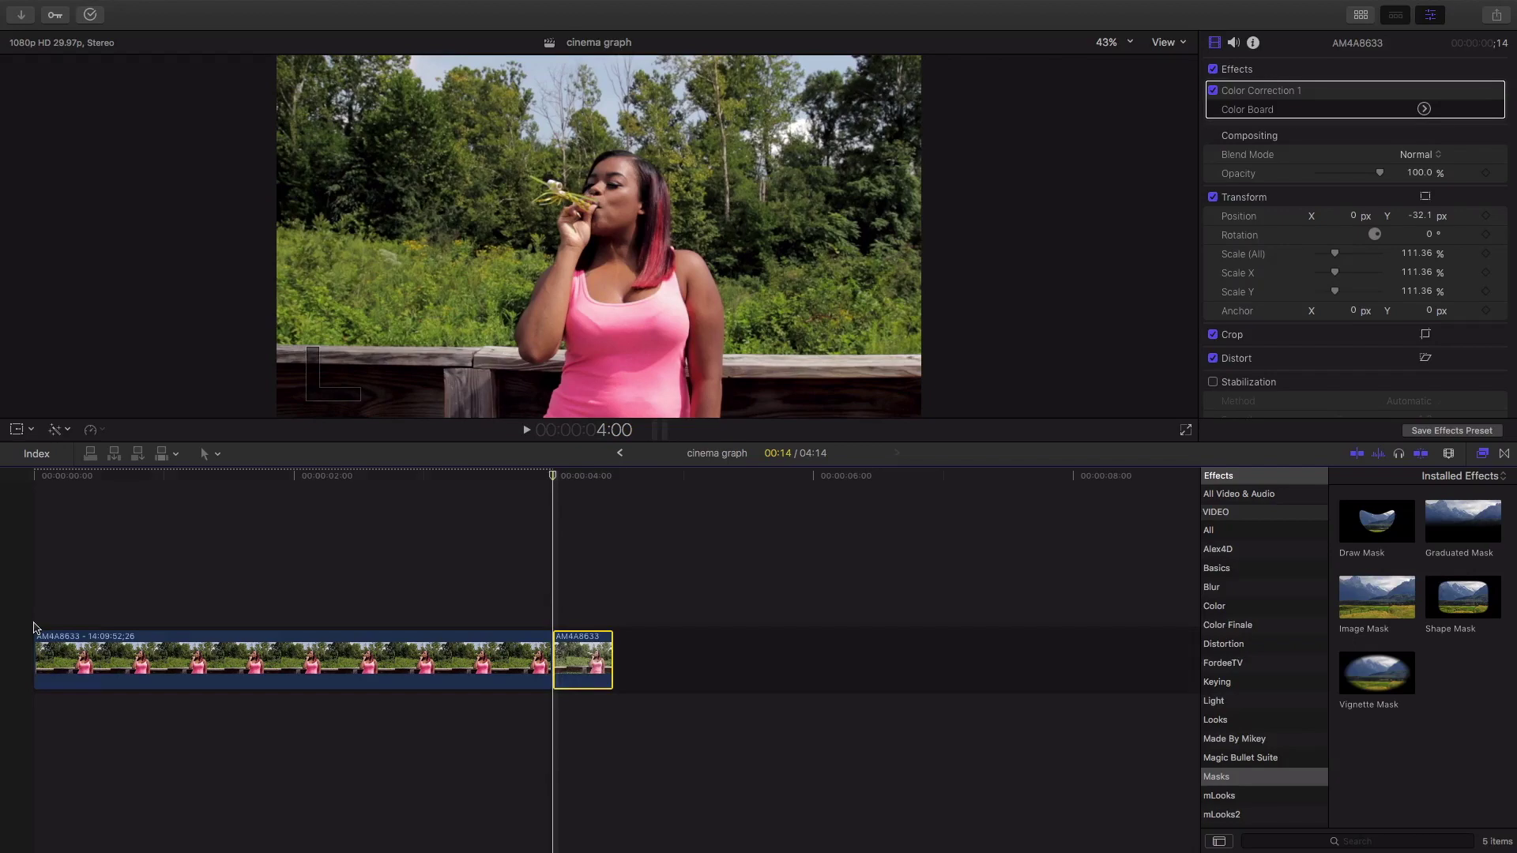
{"action": "left_click", "coordinate": [34, 627]}
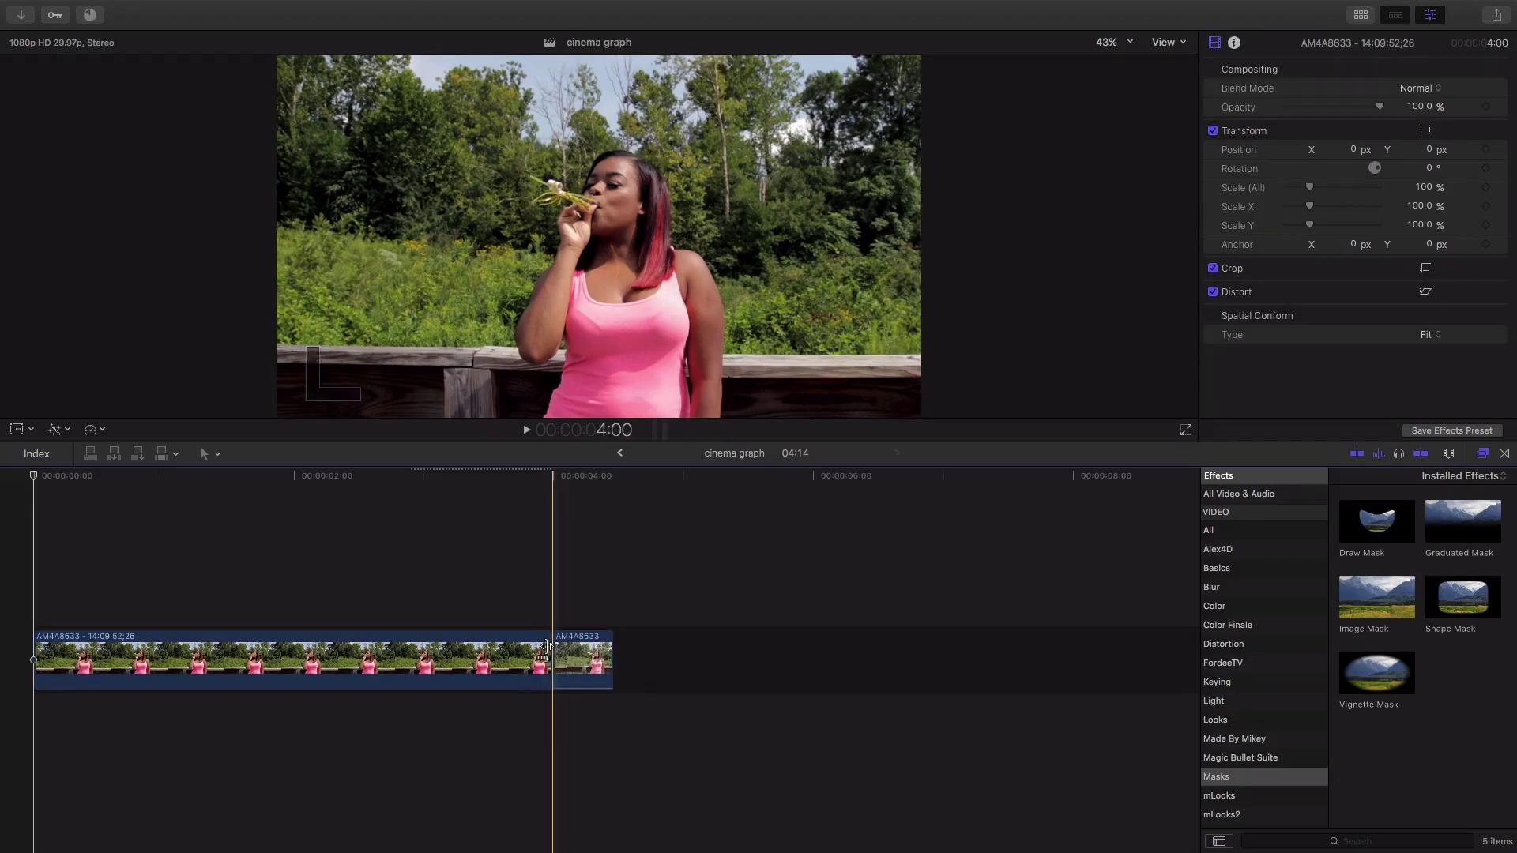
{"action": "left_click_drag", "start_coordinate": [545, 647], "coordinate": [782, 654]}
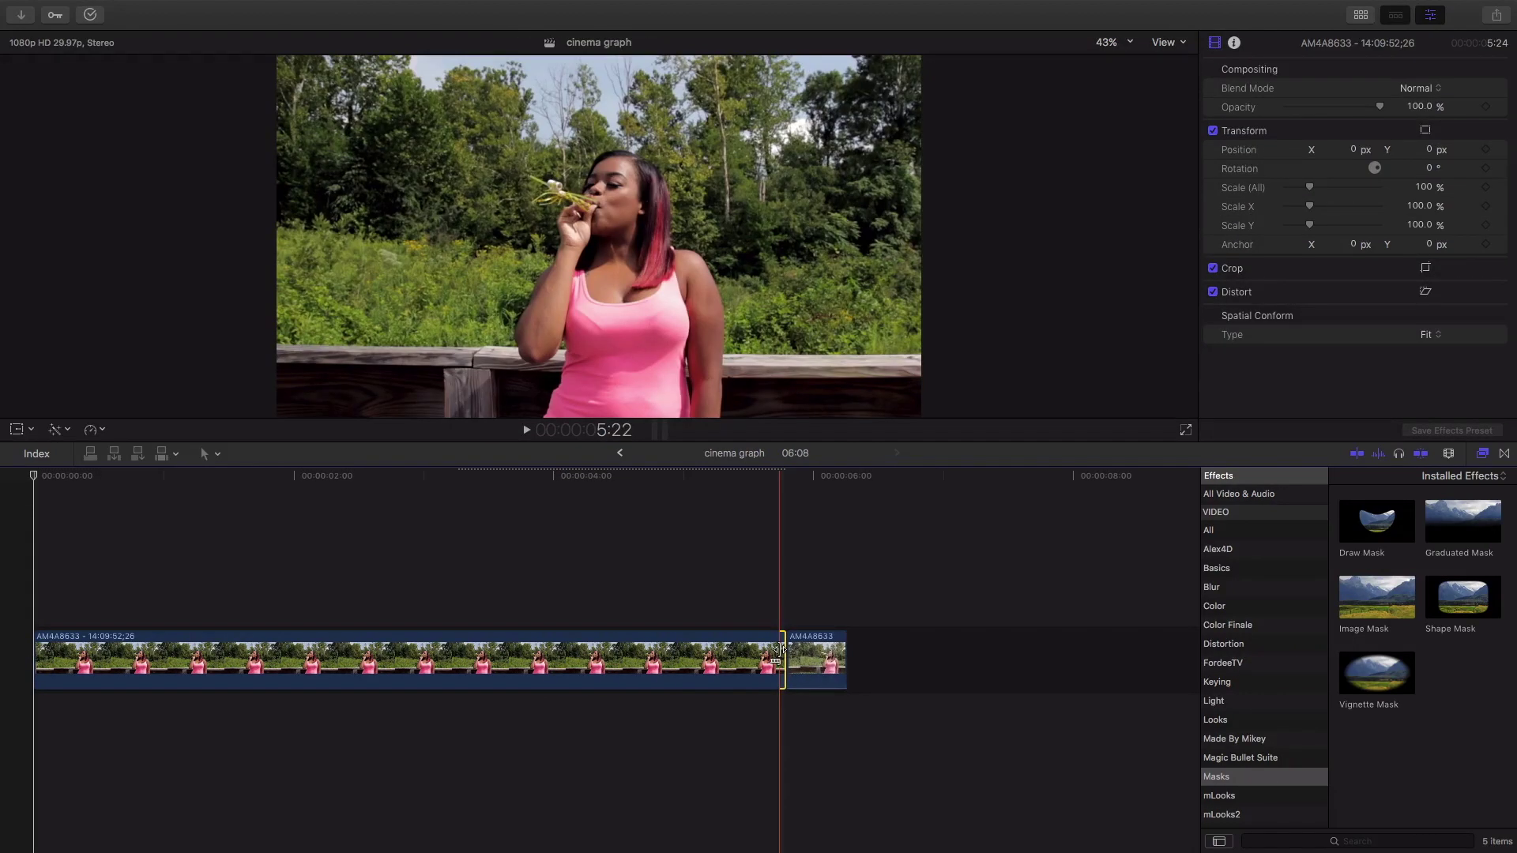
{"action": "key", "text": "super+minus"}
{"action": "left_click_drag", "start_coordinate": [407, 630], "coordinate": [715, 638]}
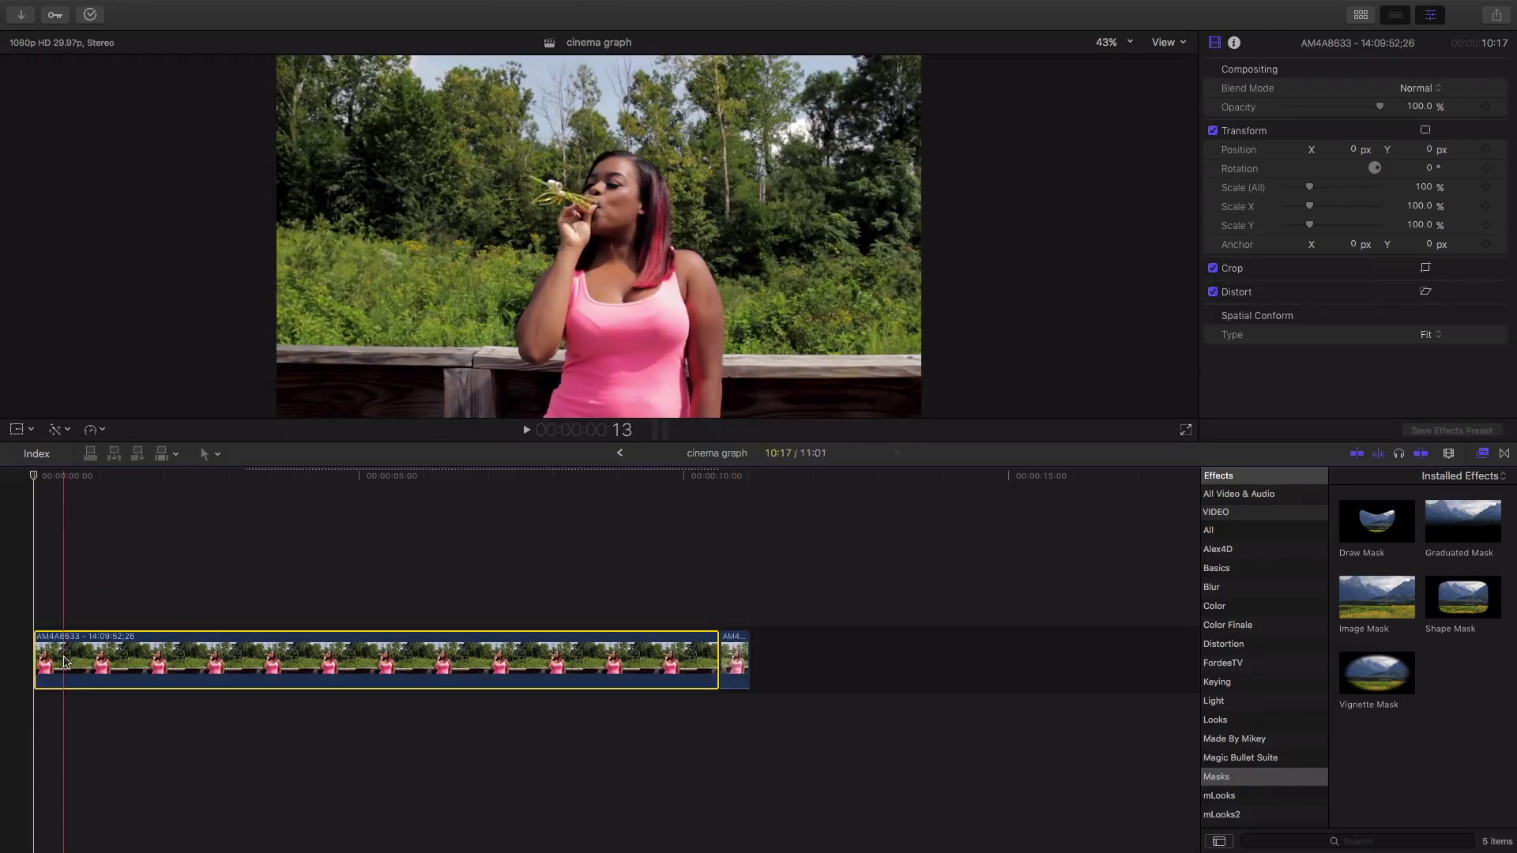
{"action": "left_click", "coordinate": [740, 644]}
Connect the short clip under the freeze frame, repeat it back to back, and trim the loop's end
{"action": "left_click_drag", "start_coordinate": [739, 644], "coordinate": [50, 741]}
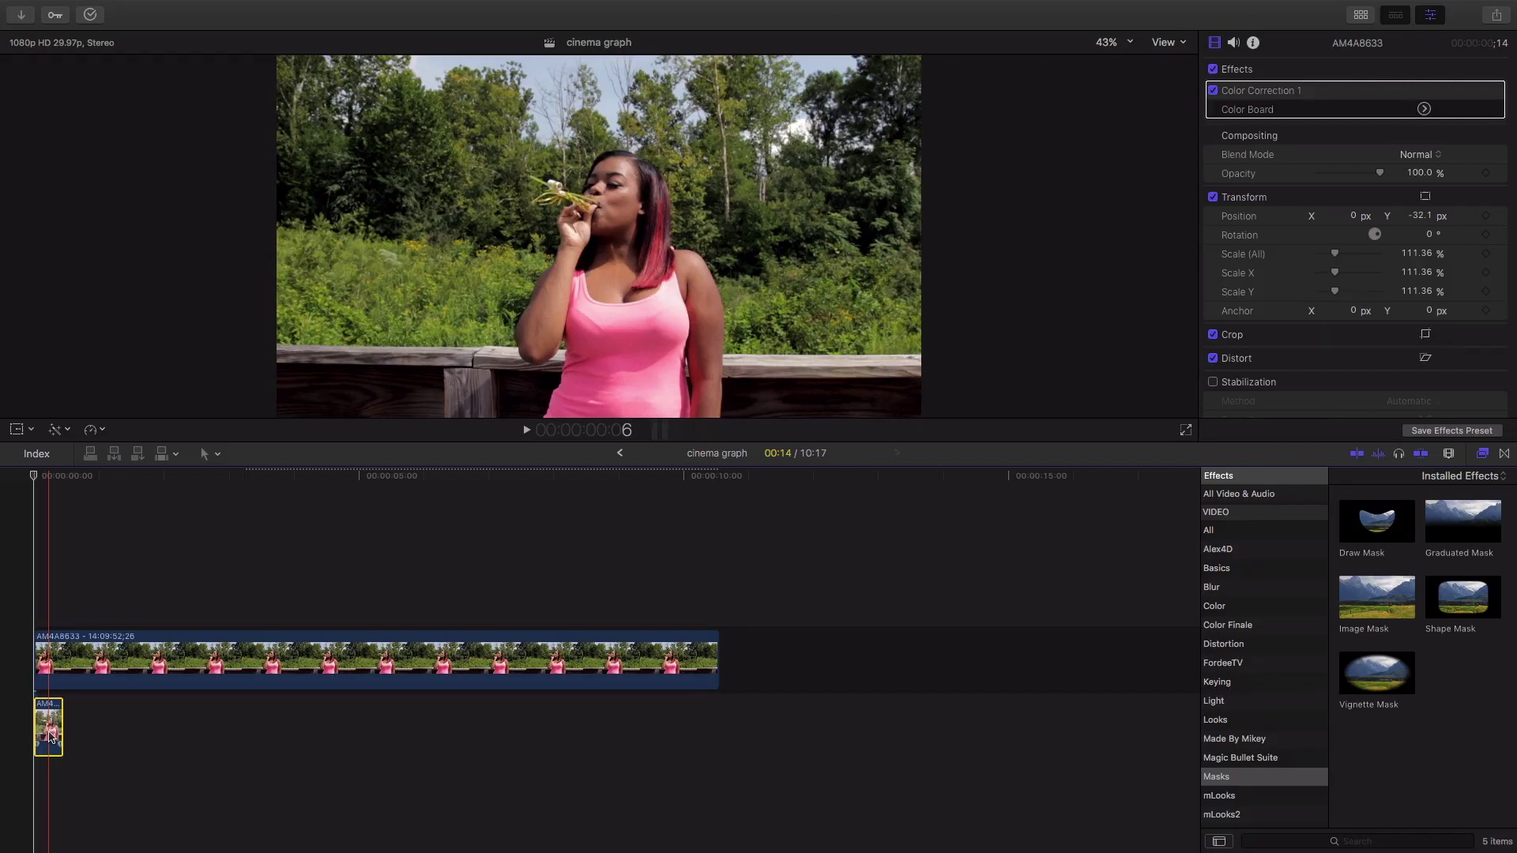
{"action": "left_click", "coordinate": [64, 616]}
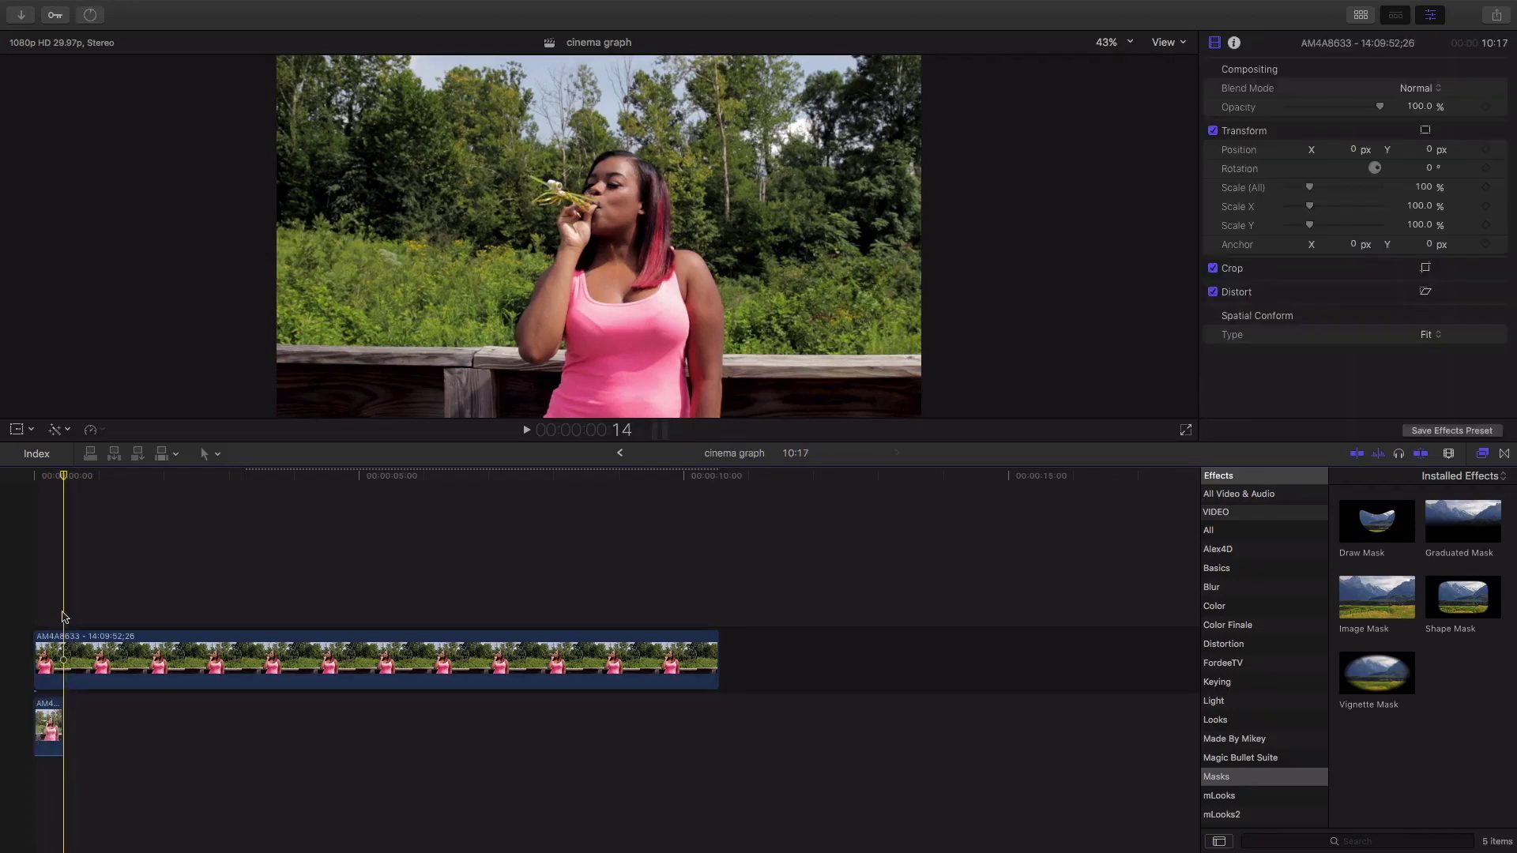
{"action": "key", "text": "space"}
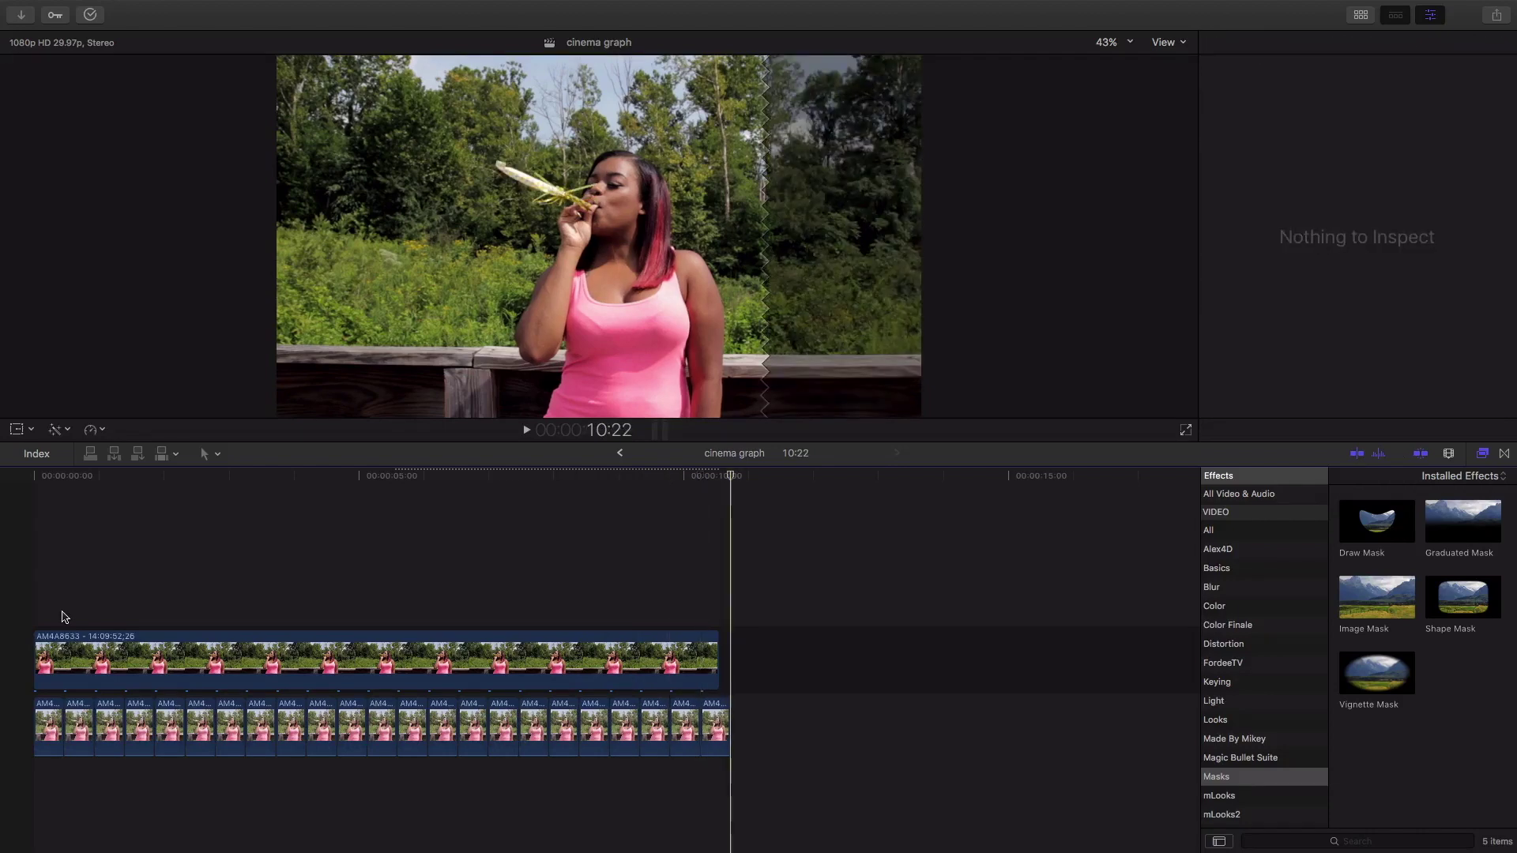
{"action": "key", "text": "super+equal"}
{"action": "key", "text": "super+equal"}
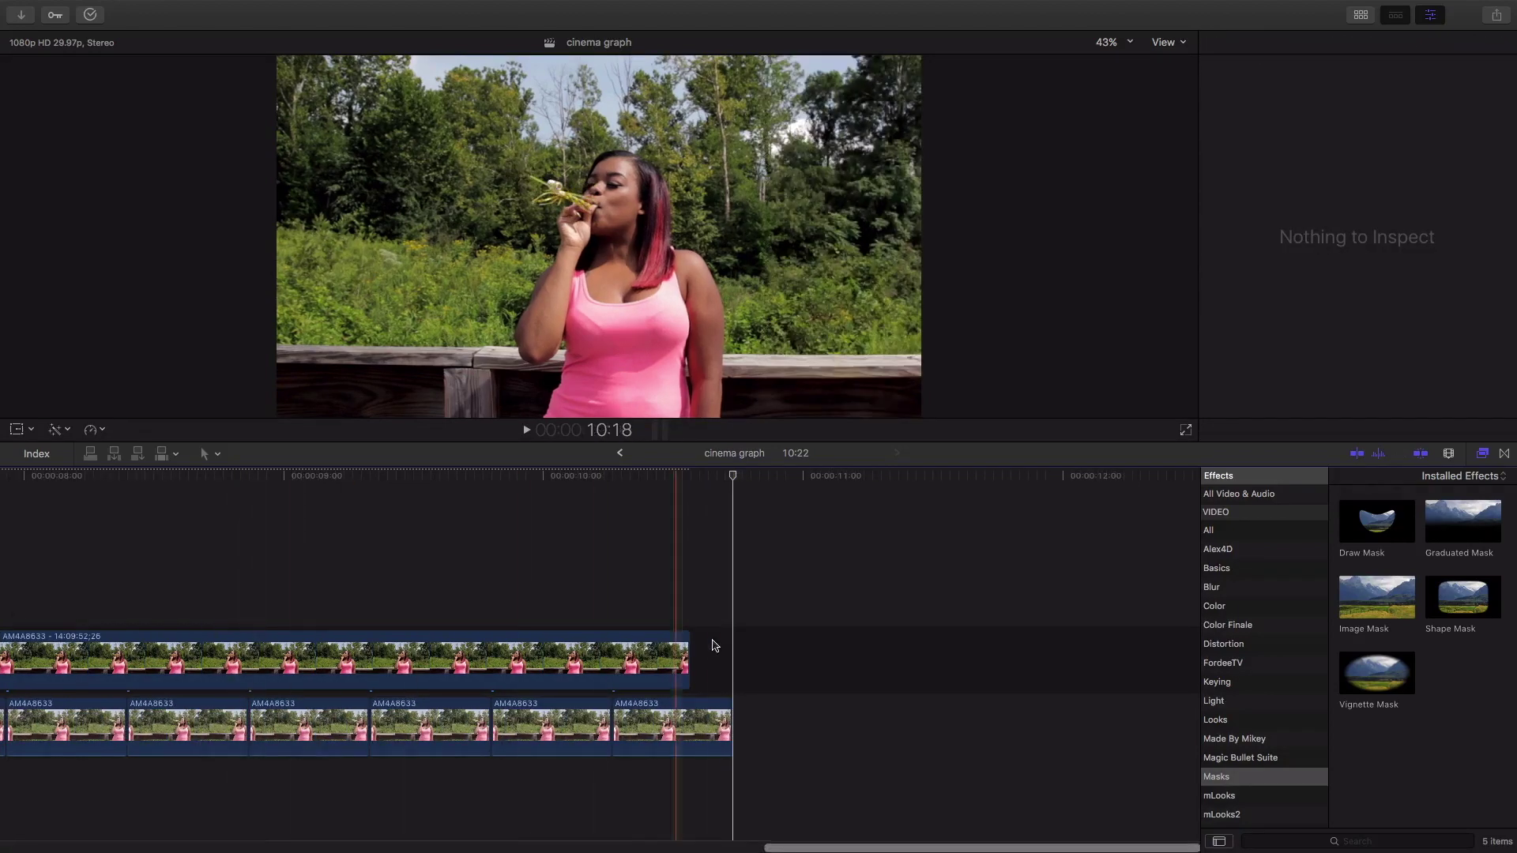
{"action": "left_click_drag", "start_coordinate": [727, 703], "coordinate": [683, 703]}
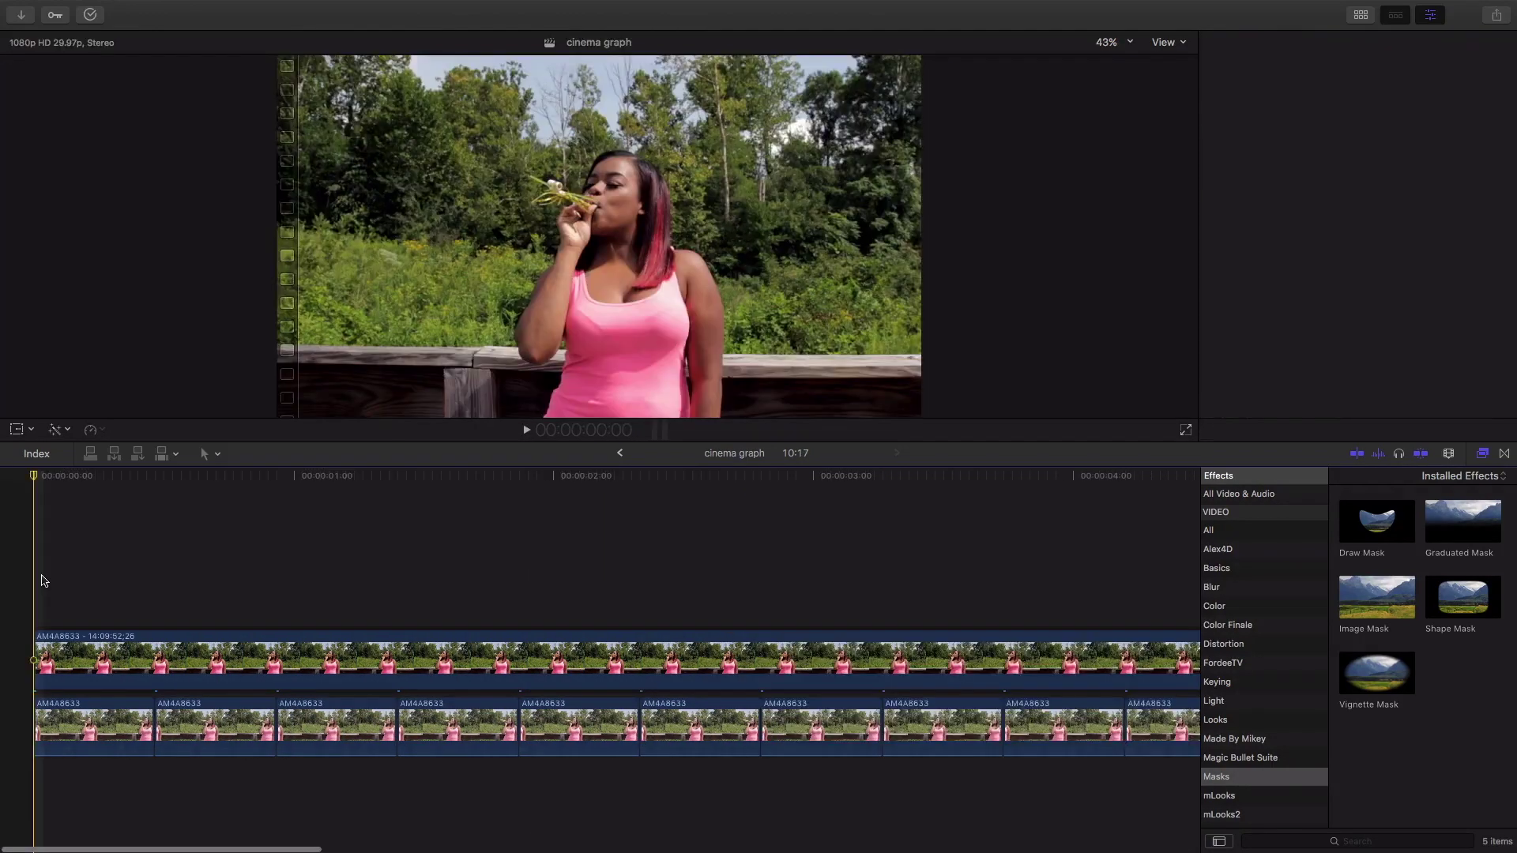
{"action": "key", "text": "Home"}
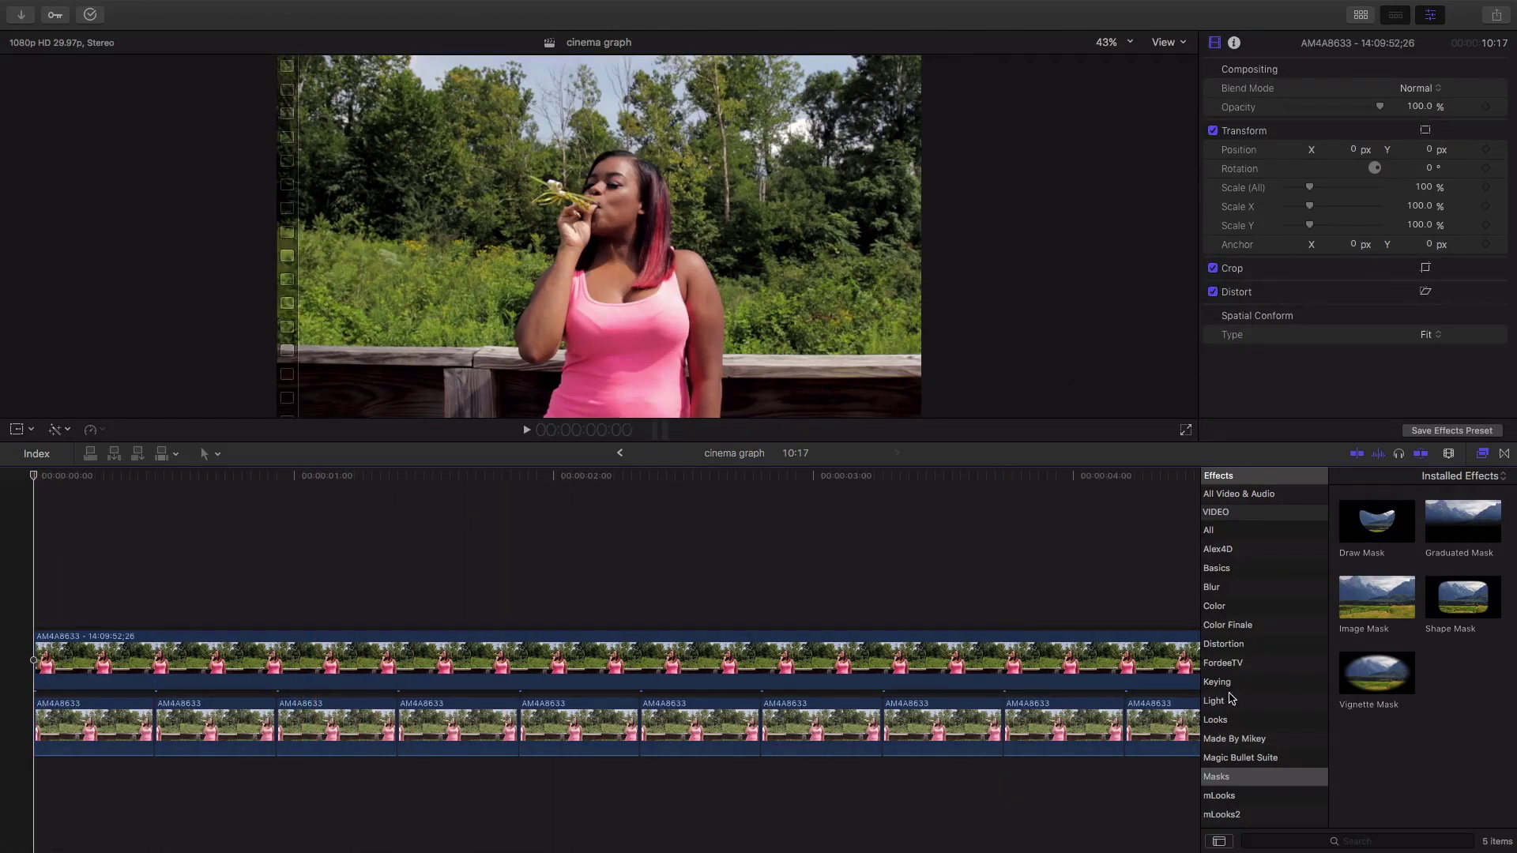
Apply a Draw Mask to the freeze frame and set the viewer zoom to 75%
{"action": "mouse_move", "coordinate": [1345, 530]}
{"action": "left_mouse_down"}
{"action": "mouse_move", "coordinate": [809, 455]}
{"action": "mouse_move", "coordinate": [561, 546]}
{"action": "mouse_move", "coordinate": [601, 544]}
{"action": "mouse_move", "coordinate": [403, 555]}
{"action": "mouse_move", "coordinate": [187, 643]}
{"action": "left_mouse_up"}
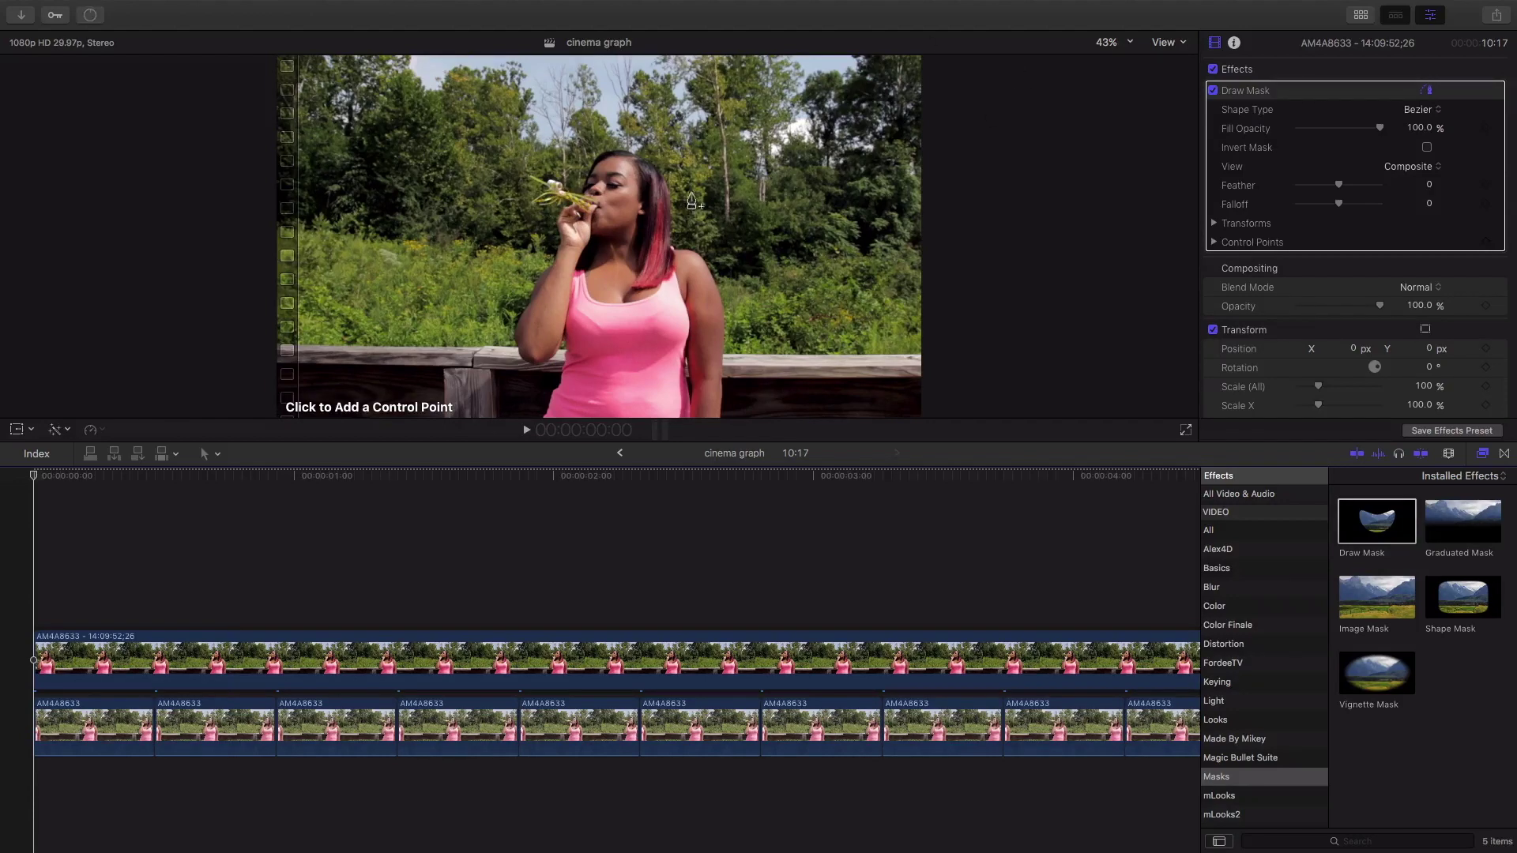
{"action": "left_click", "coordinate": [1106, 42]}
{"action": "left_click", "coordinate": [1105, 124]}
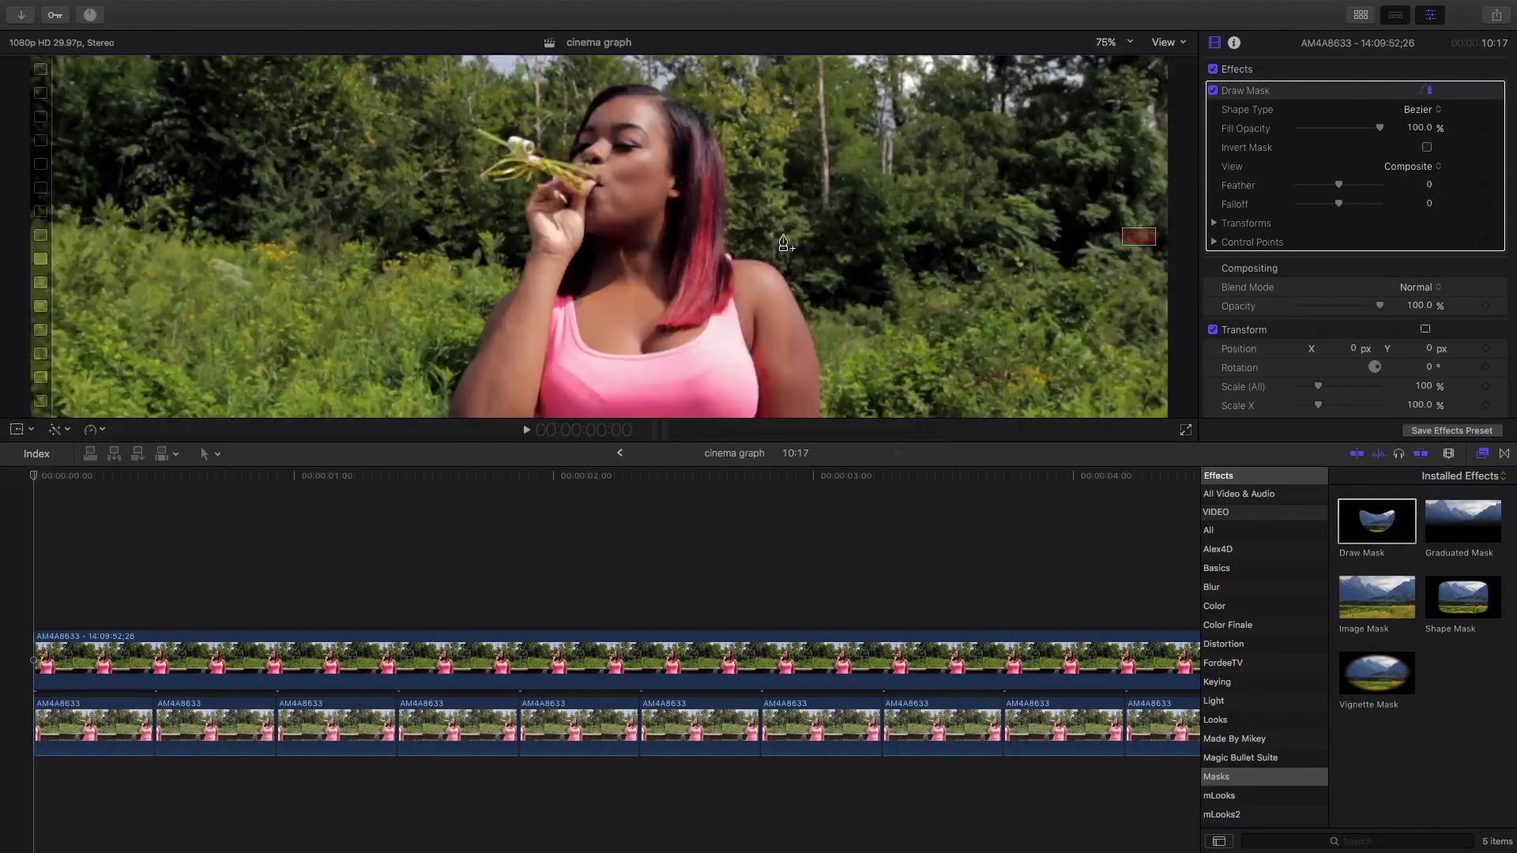
{"action": "left_click_drag", "start_coordinate": [1130, 231], "coordinate": [1132, 233]}
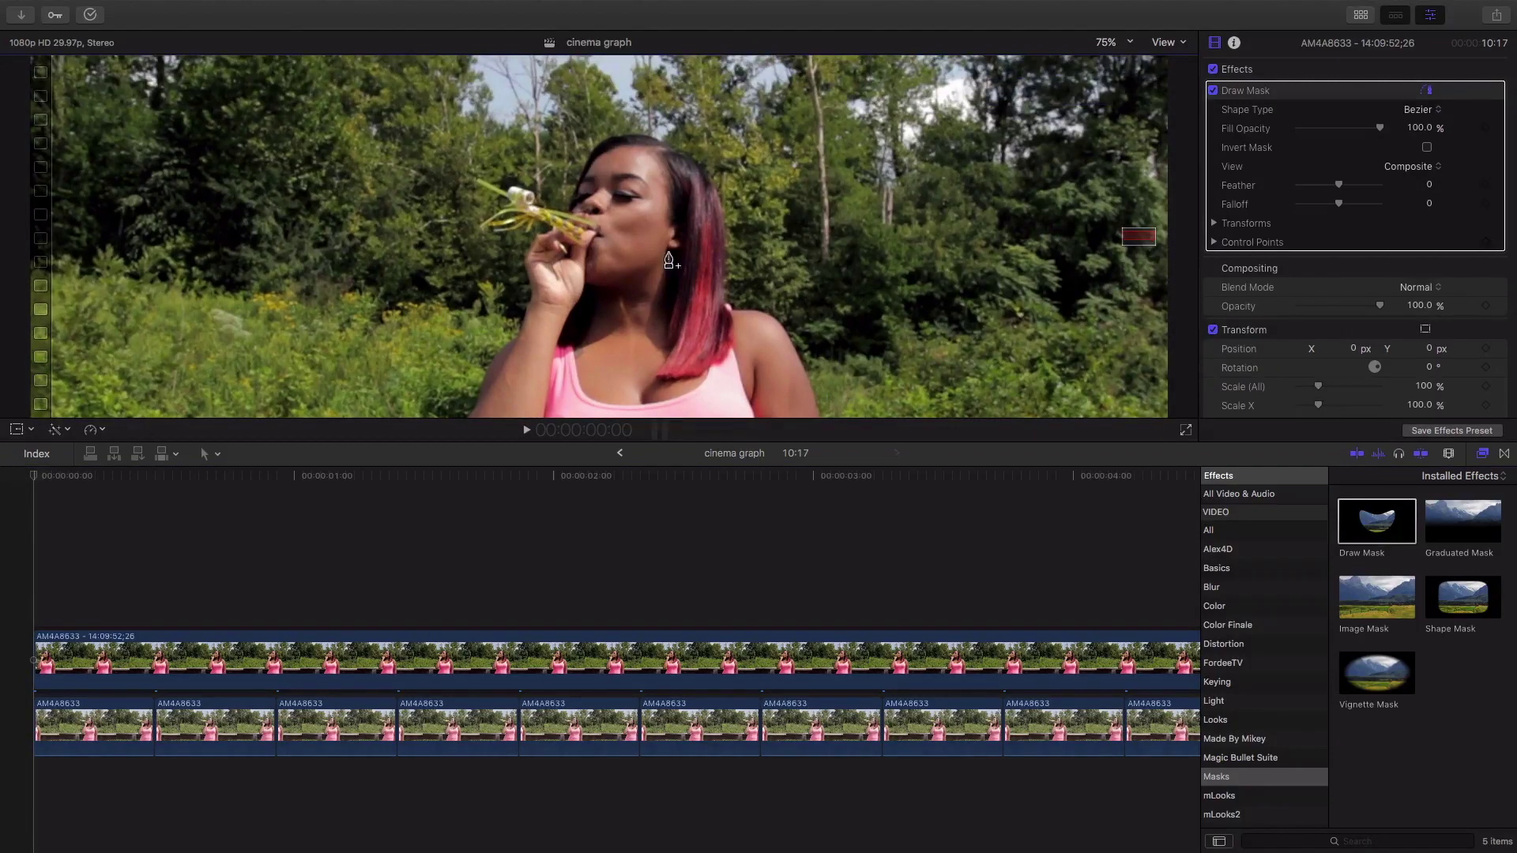
Trace mask points around the party blower and close the shape at the mouthpiece
{"action": "left_click", "coordinate": [579, 239]}
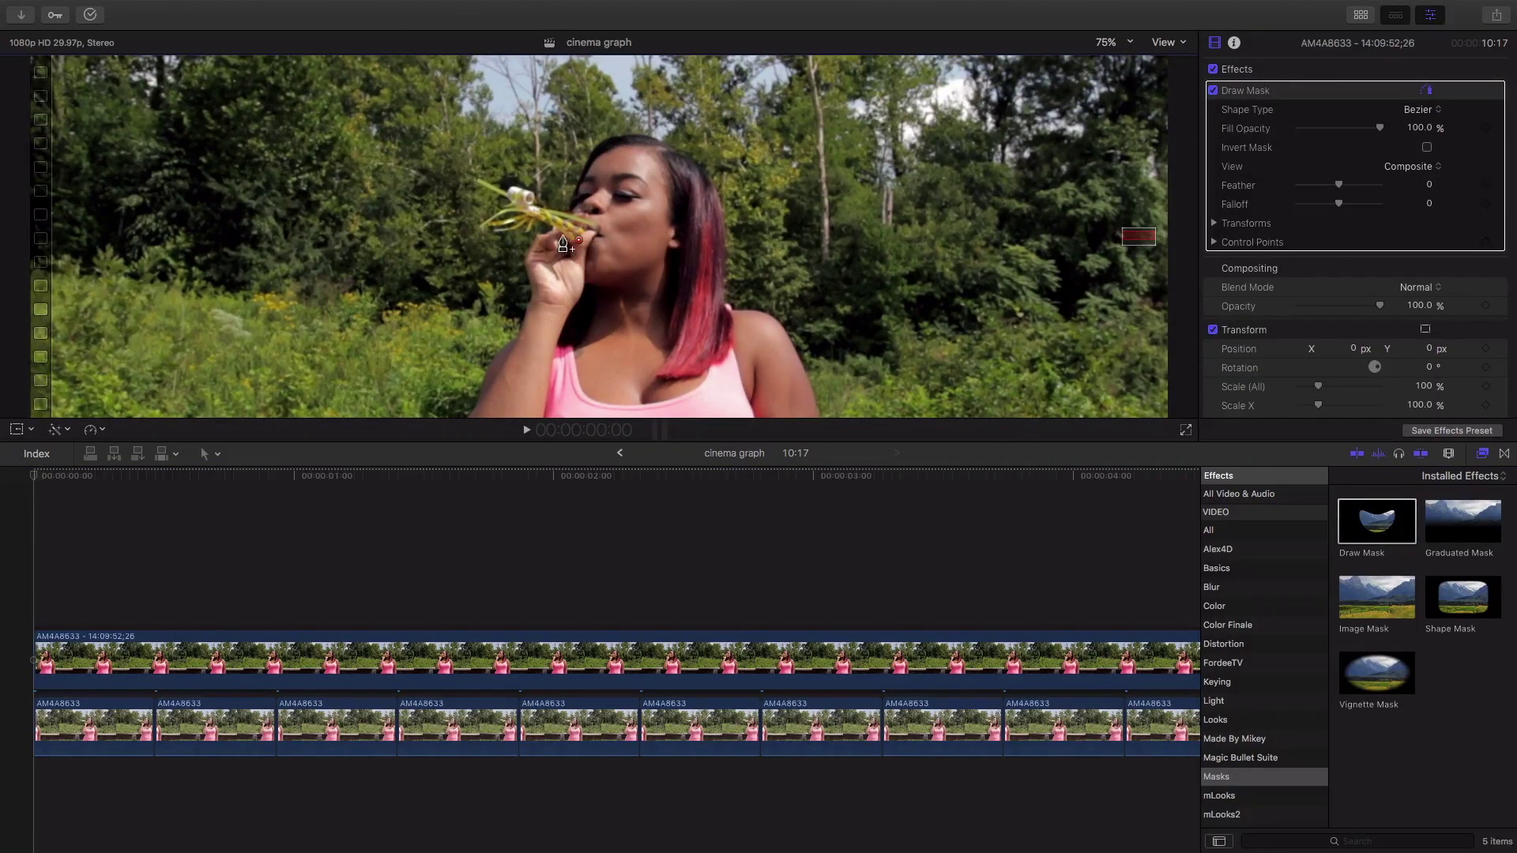
{"action": "left_click", "coordinate": [547, 228]}
{"action": "left_click", "coordinate": [532, 224]}
{"action": "left_click", "coordinate": [517, 219]}
{"action": "left_click", "coordinate": [519, 180]}
{"action": "left_click", "coordinate": [532, 185]}
{"action": "left_click", "coordinate": [541, 194]}
{"action": "left_click", "coordinate": [578, 239]}
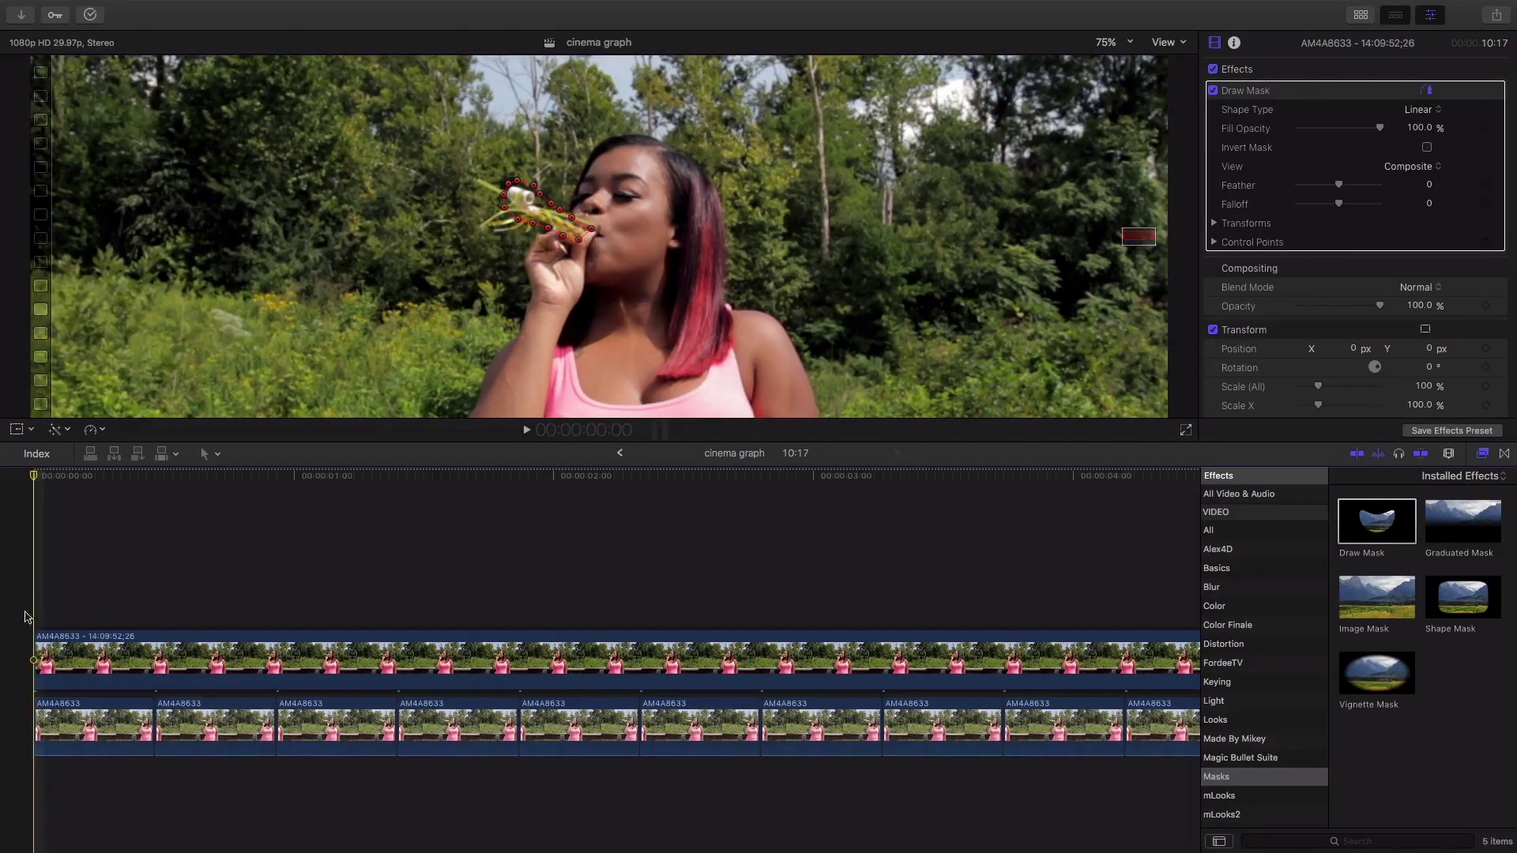
{"action": "key", "text": "space"}
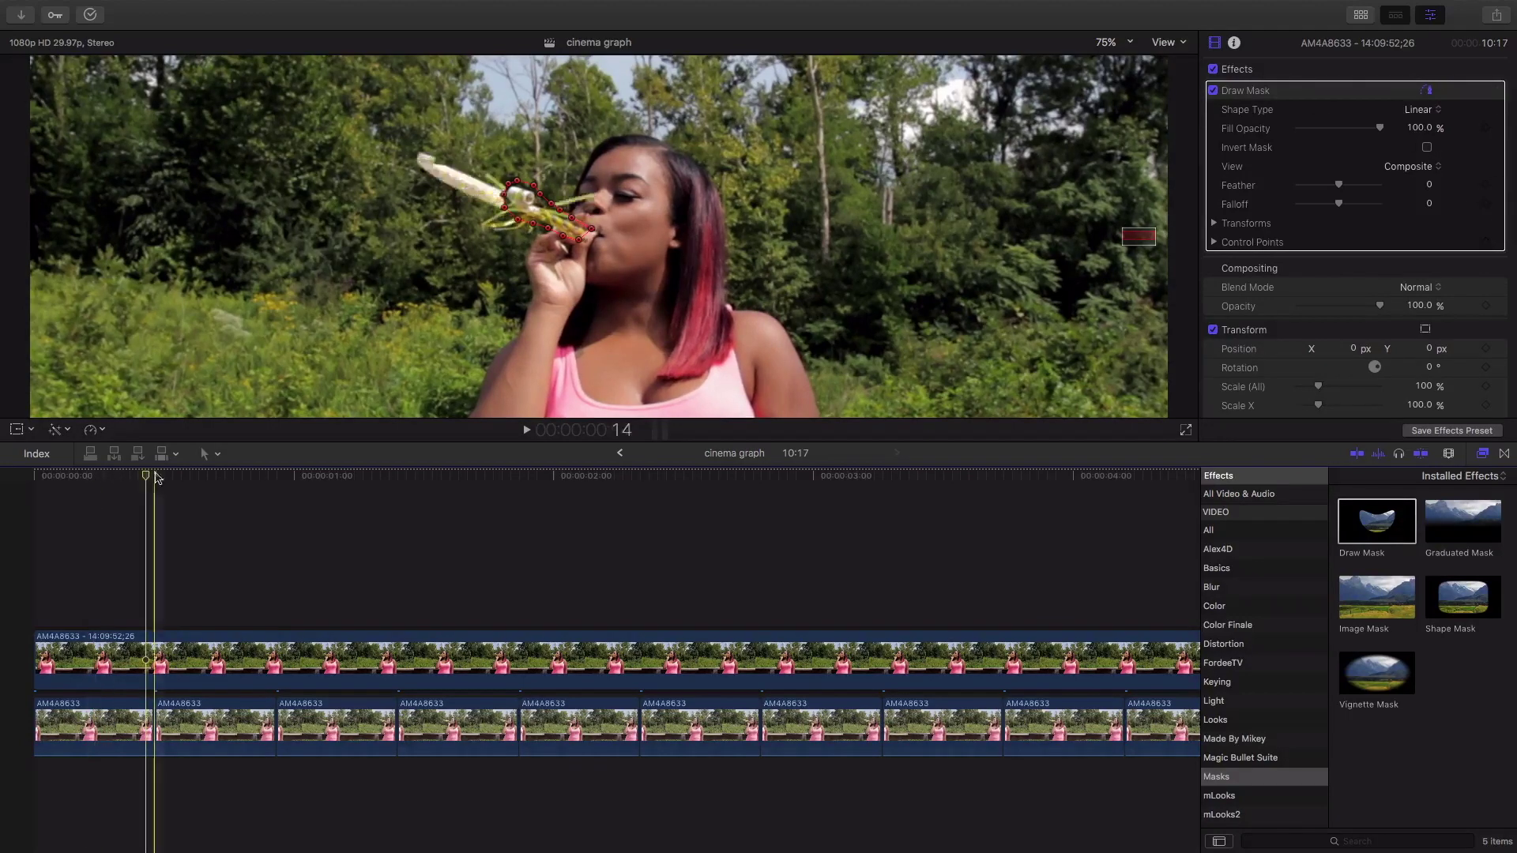
Invert the mask and pull a point out to cover the unrolling blower
{"action": "key", "text": "Left"}
{"action": "key", "text": "Left"}
{"action": "key", "text": "Left"}
{"action": "key", "text": "Left"}
{"action": "key", "text": "Left"}
{"action": "key", "text": "Left"}
{"action": "key", "text": "Left"}
{"action": "key", "text": "Left"}
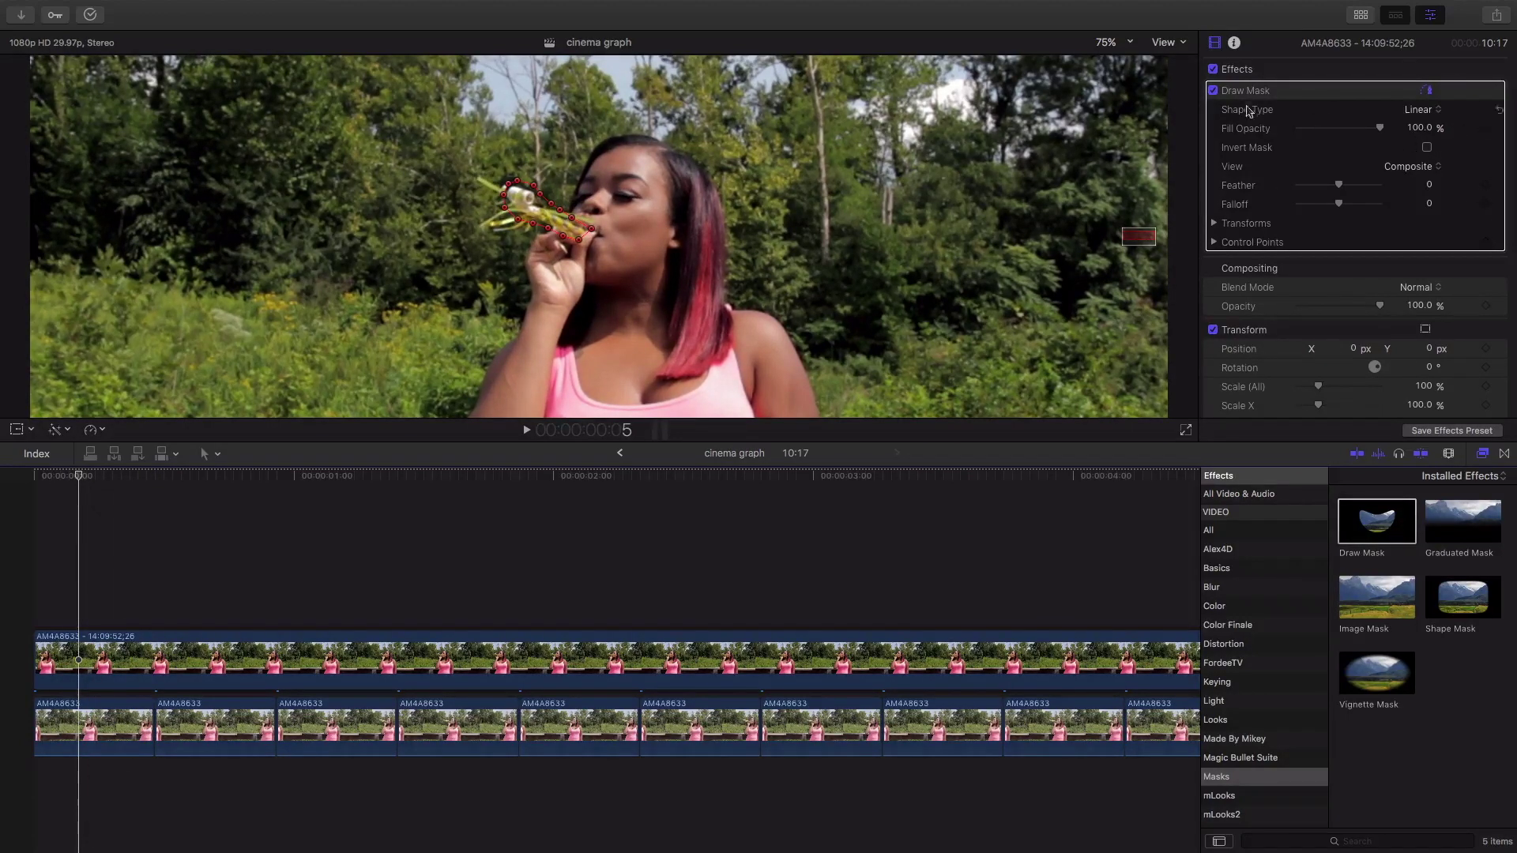
{"action": "left_click", "coordinate": [1426, 149]}
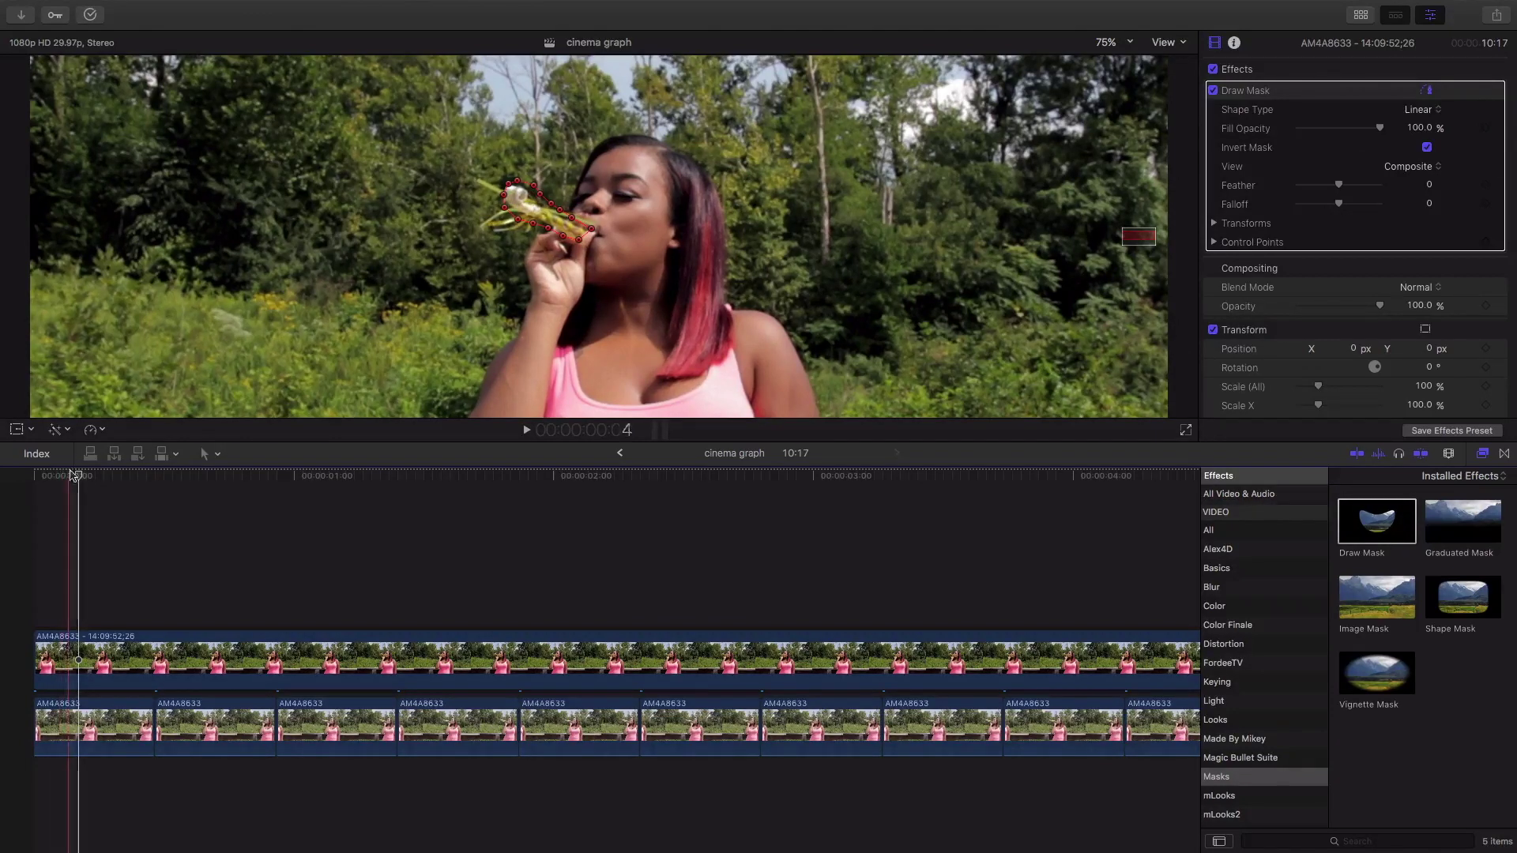
{"action": "left_click_drag", "start_coordinate": [74, 474], "coordinate": [128, 482]}
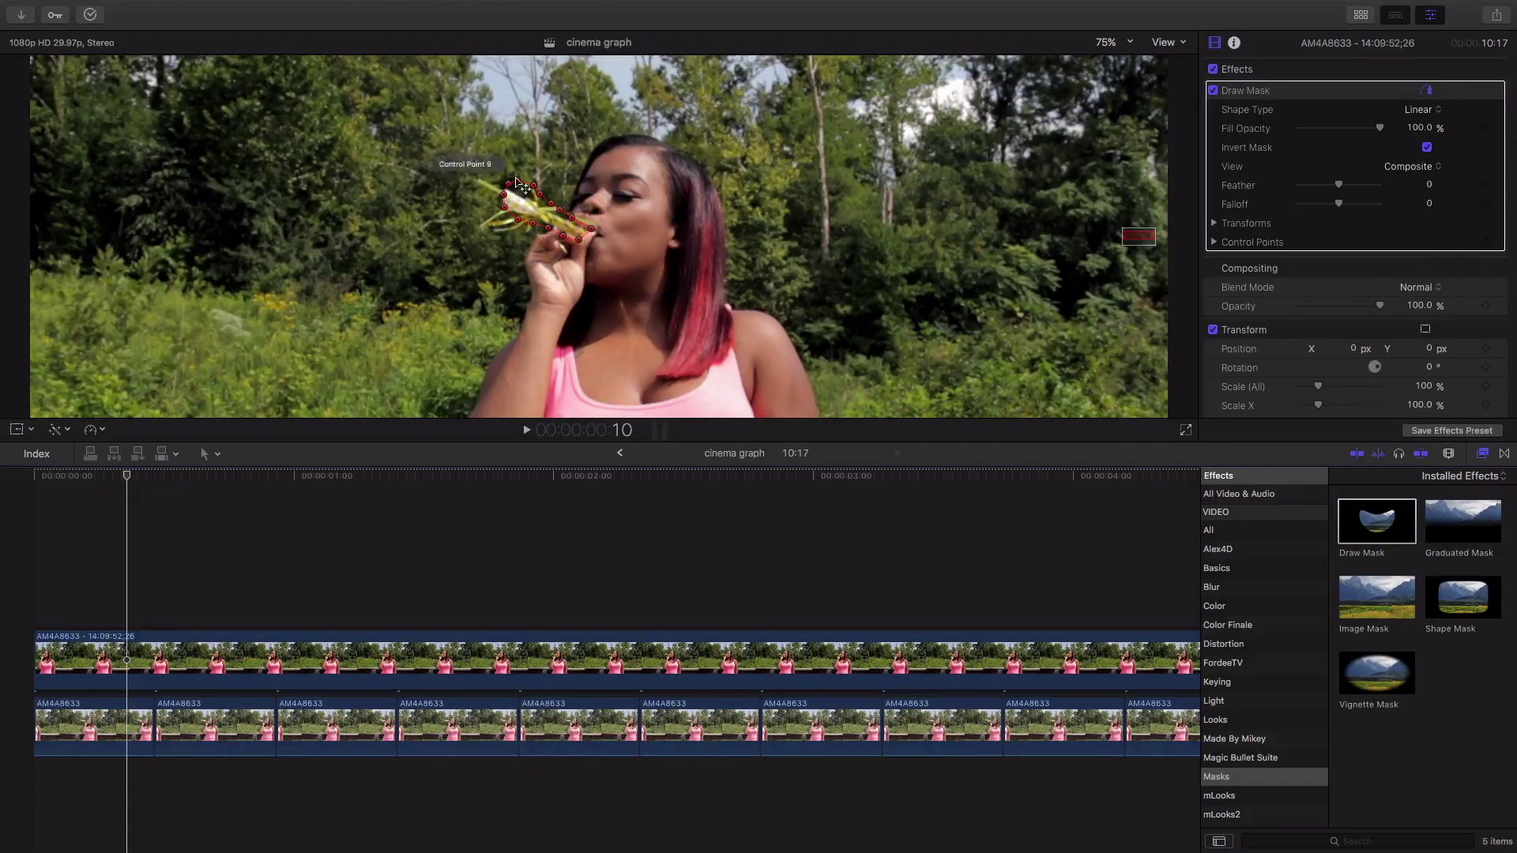
{"action": "left_click_drag", "start_coordinate": [511, 188], "coordinate": [433, 158]}
{"action": "left_click", "coordinate": [34, 523]}
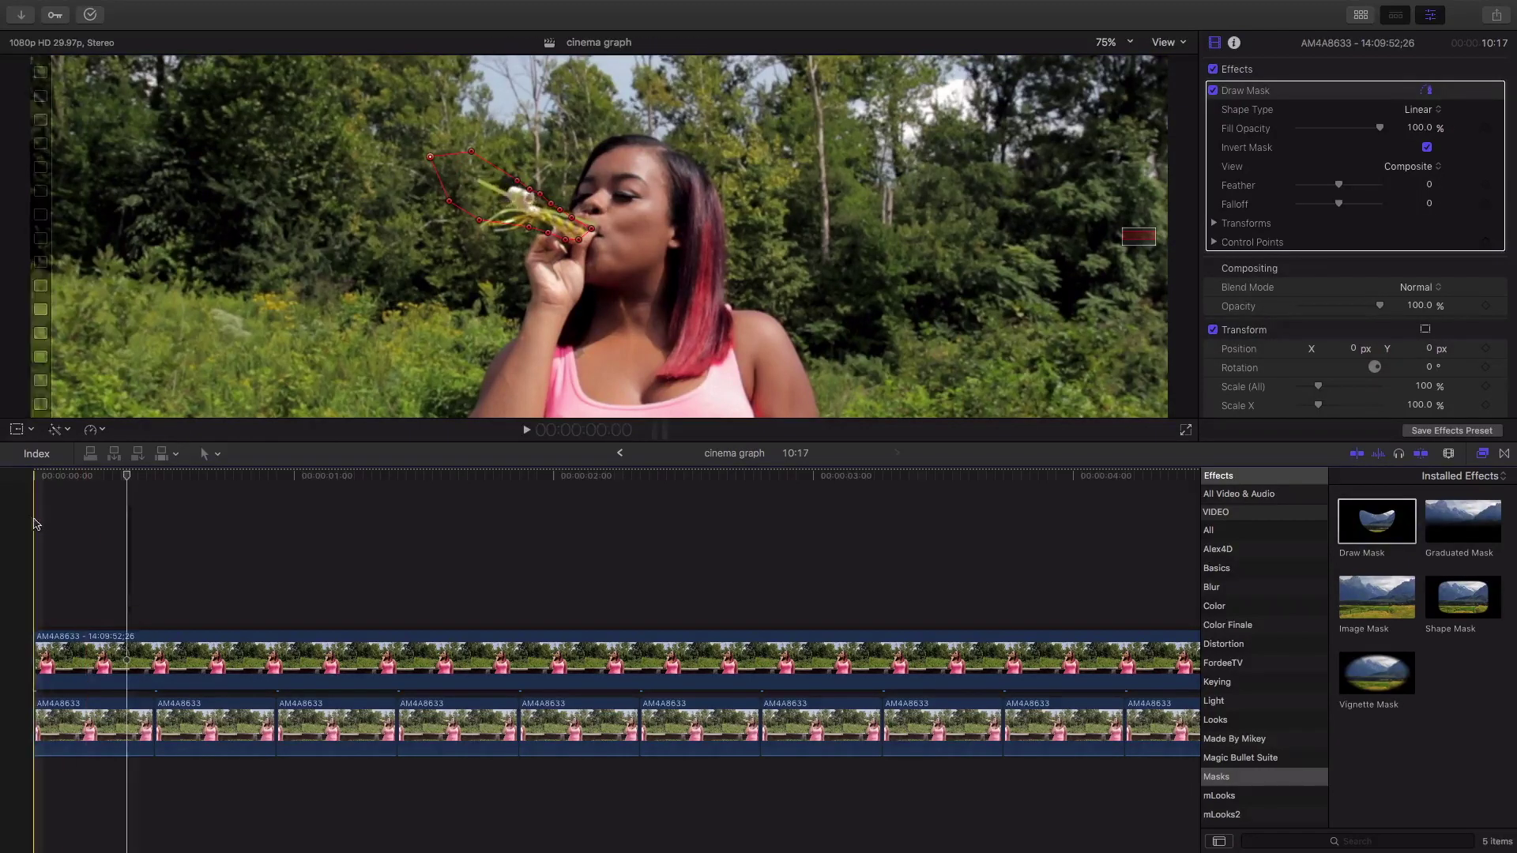
Reshape the mask points around the blower at frames 12 and 24, checking coverage
{"action": "left_click", "coordinate": [155, 479]}
{"action": "left_click_drag", "start_coordinate": [155, 479], "coordinate": [140, 484]}
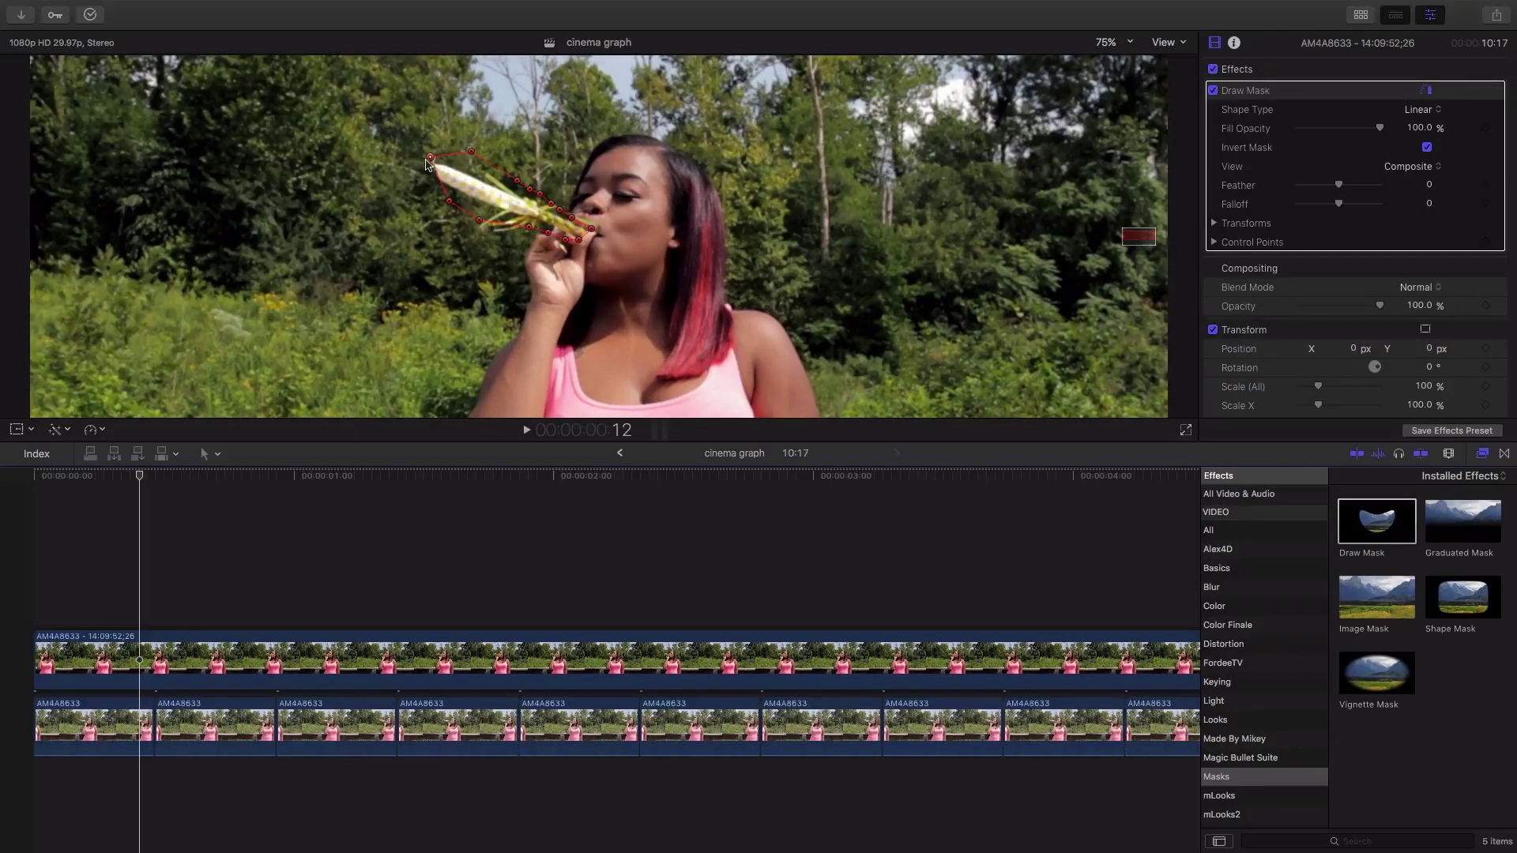
{"action": "left_click_drag", "start_coordinate": [427, 160], "coordinate": [390, 143]}
{"action": "left_click_drag", "start_coordinate": [447, 201], "coordinate": [404, 168]}
{"action": "left_click_drag", "start_coordinate": [476, 222], "coordinate": [478, 211]}
{"action": "left_click_drag", "start_coordinate": [471, 151], "coordinate": [494, 172]}
{"action": "left_click_drag", "start_coordinate": [463, 156], "coordinate": [437, 145]}
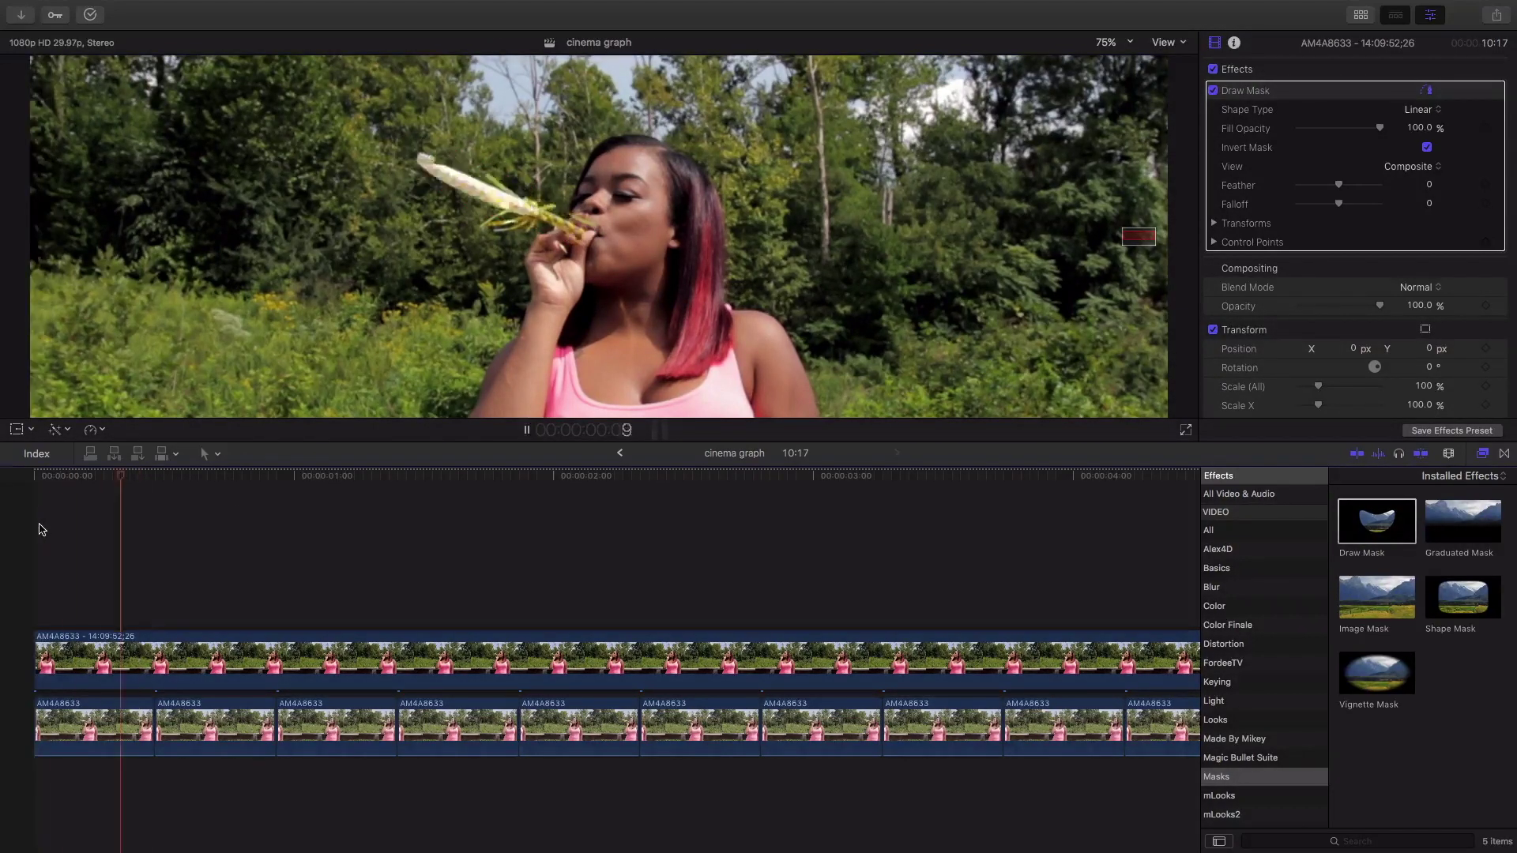
{"action": "left_click_drag", "start_coordinate": [214, 475], "coordinate": [244, 479]}
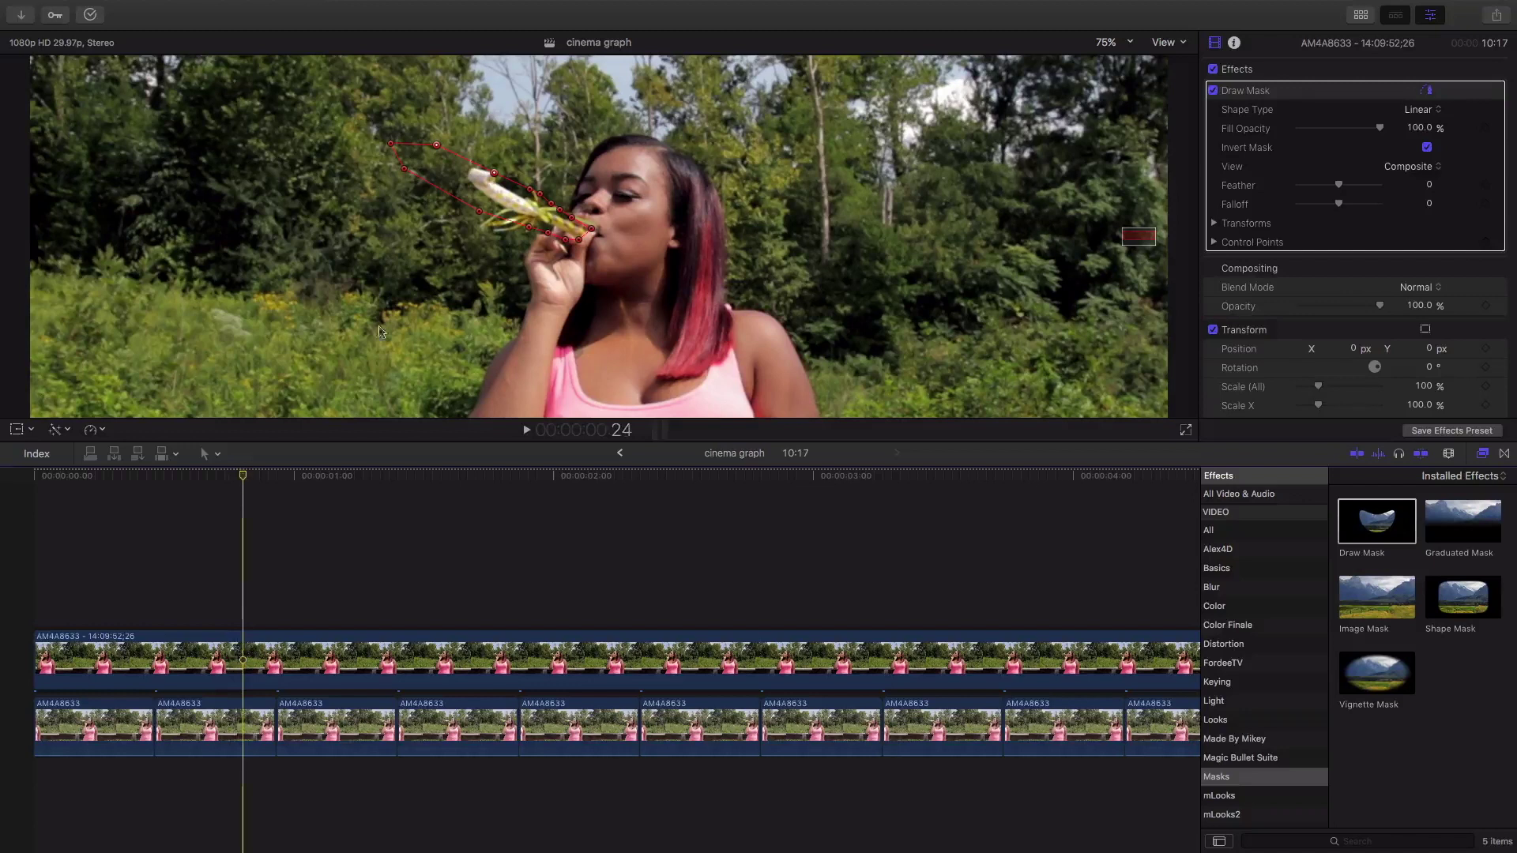
{"action": "left_click_drag", "start_coordinate": [504, 181], "coordinate": [506, 175]}
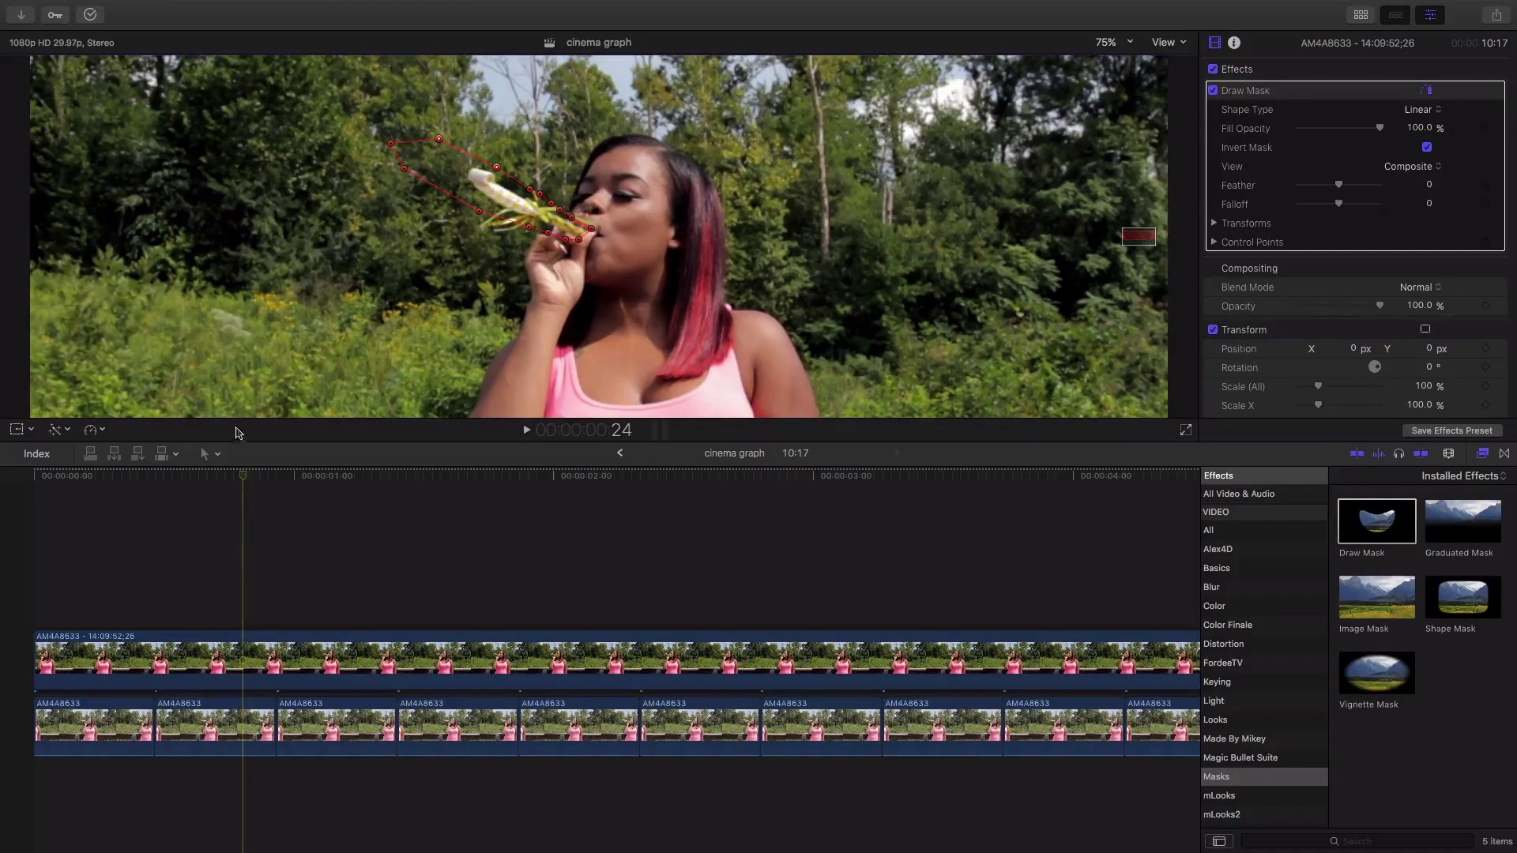
{"action": "left_click_drag", "start_coordinate": [244, 479], "coordinate": [33, 494]}
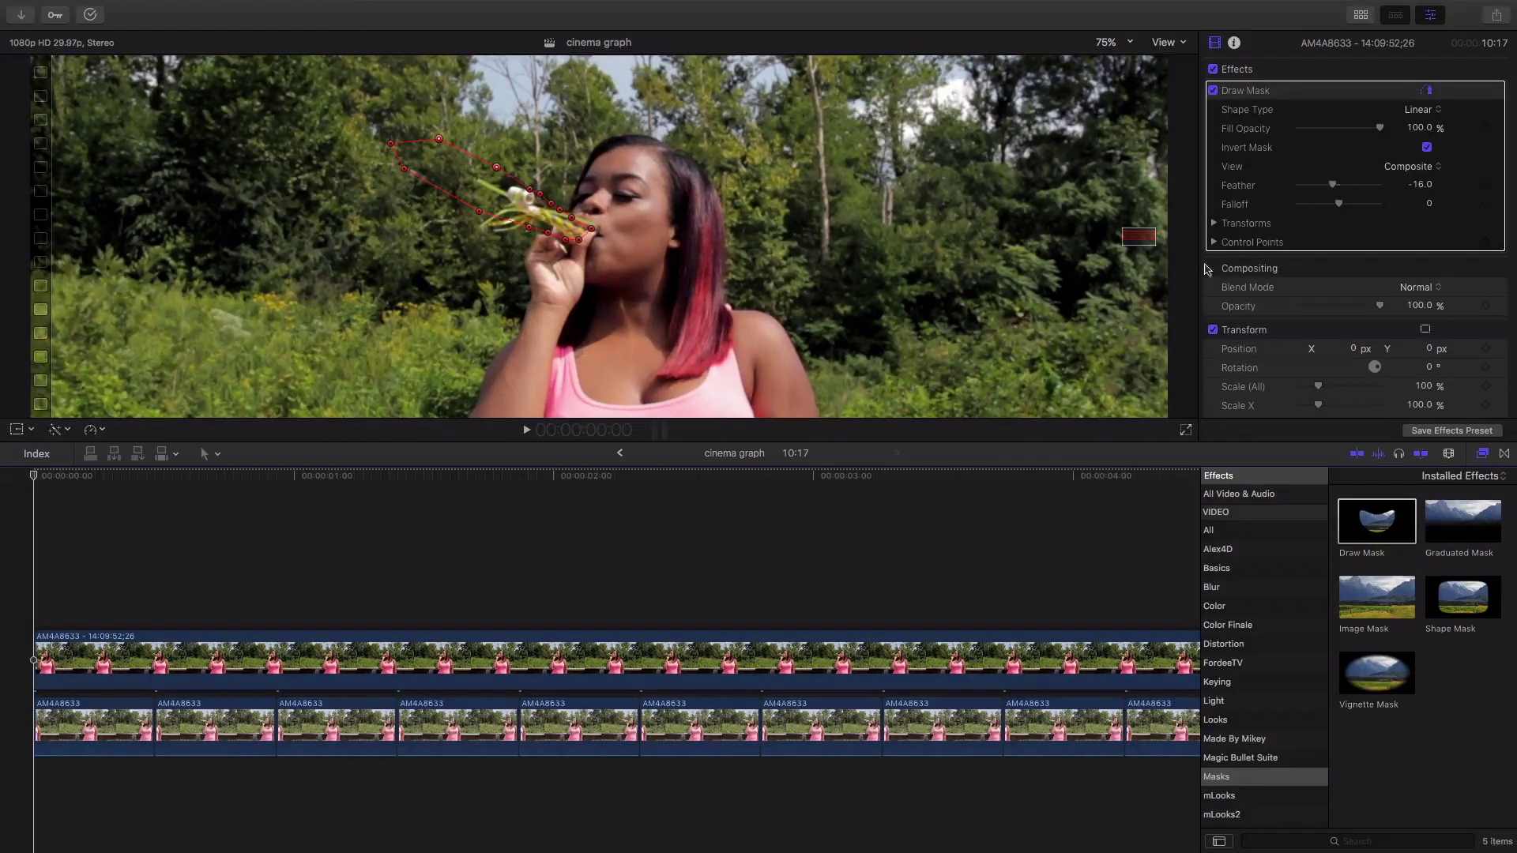
Shift the mask point near the mouthpiece slightly left and preview the result
{"action": "key", "text": "space"}
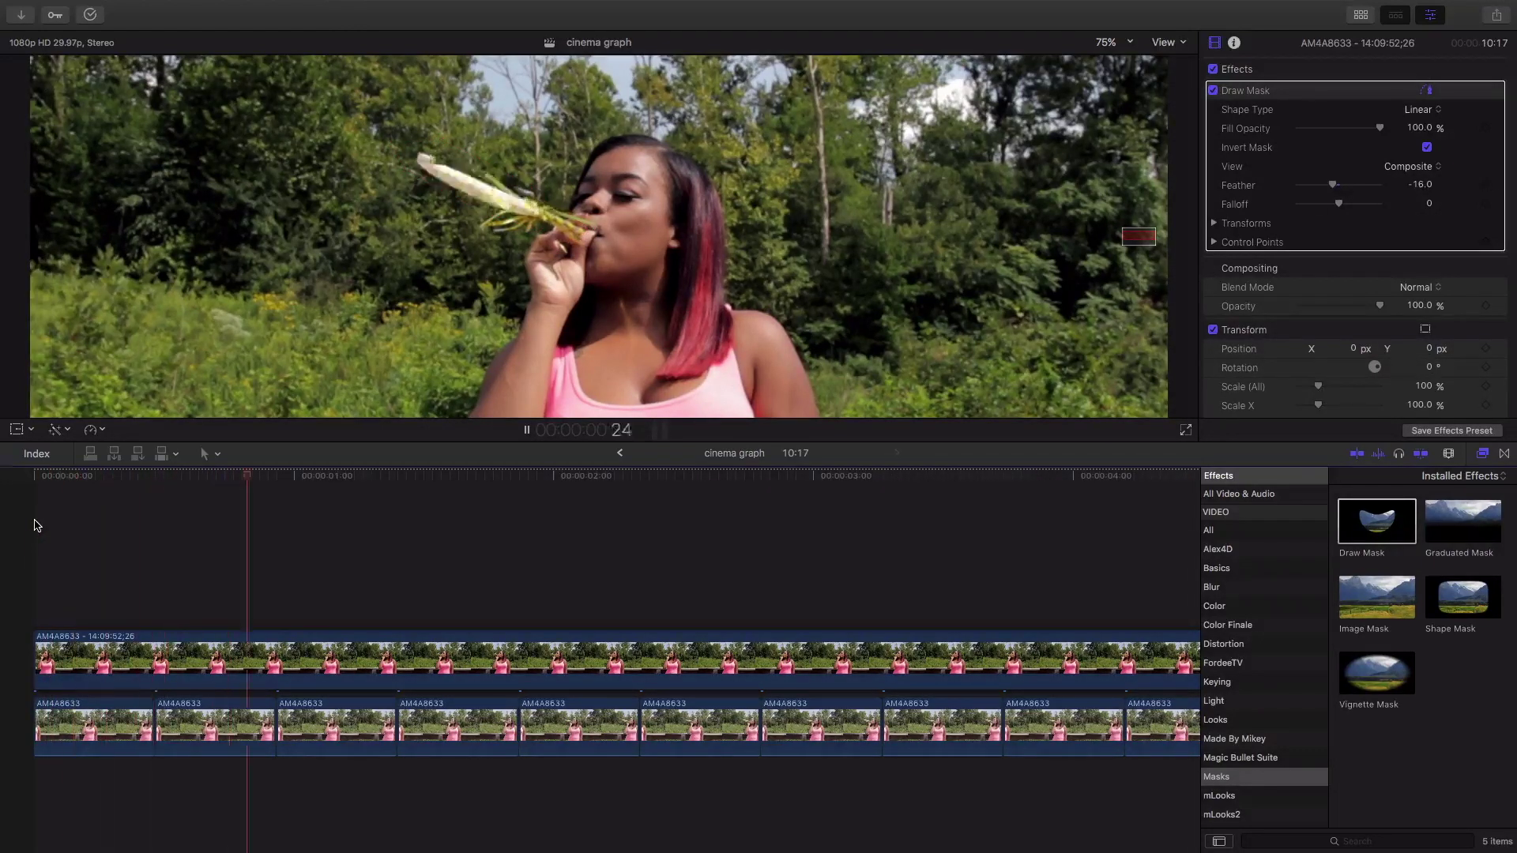
{"action": "key", "text": "space"}
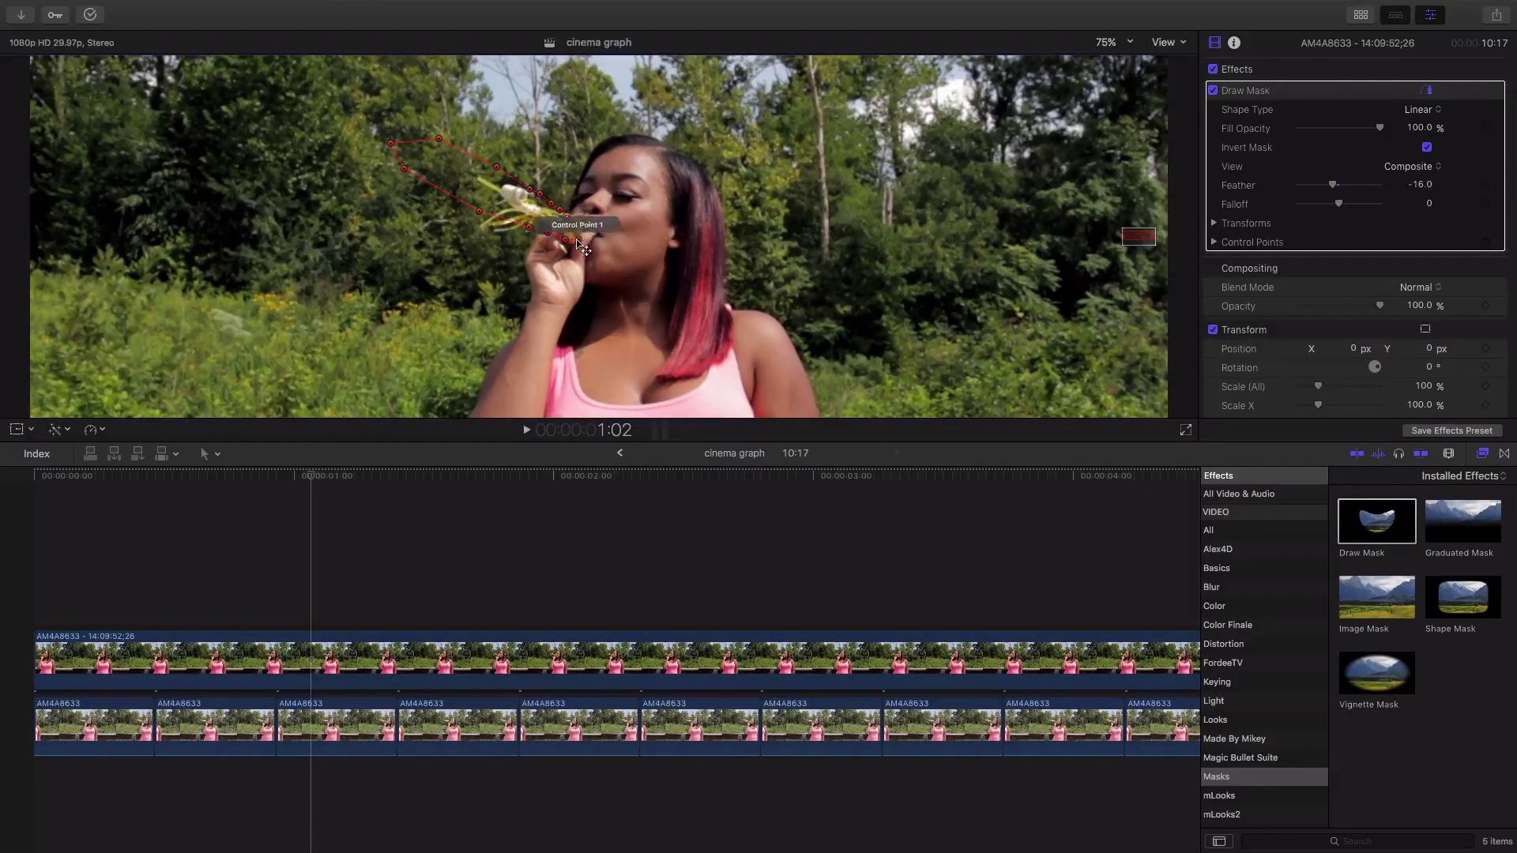
{"action": "left_click_drag", "start_coordinate": [578, 239], "coordinate": [565, 240]}
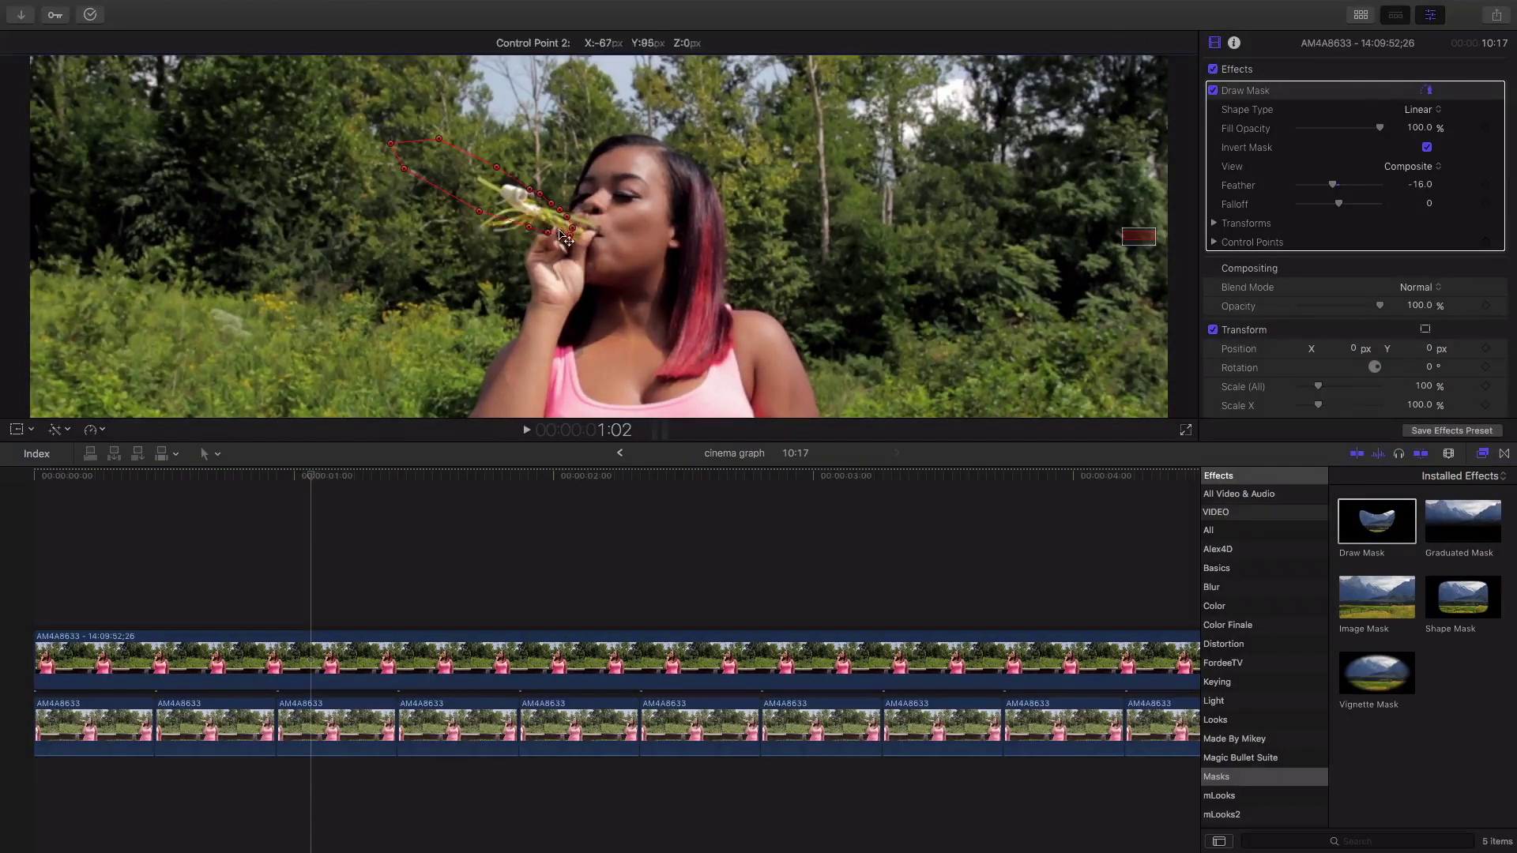
{"action": "key", "text": "space"}
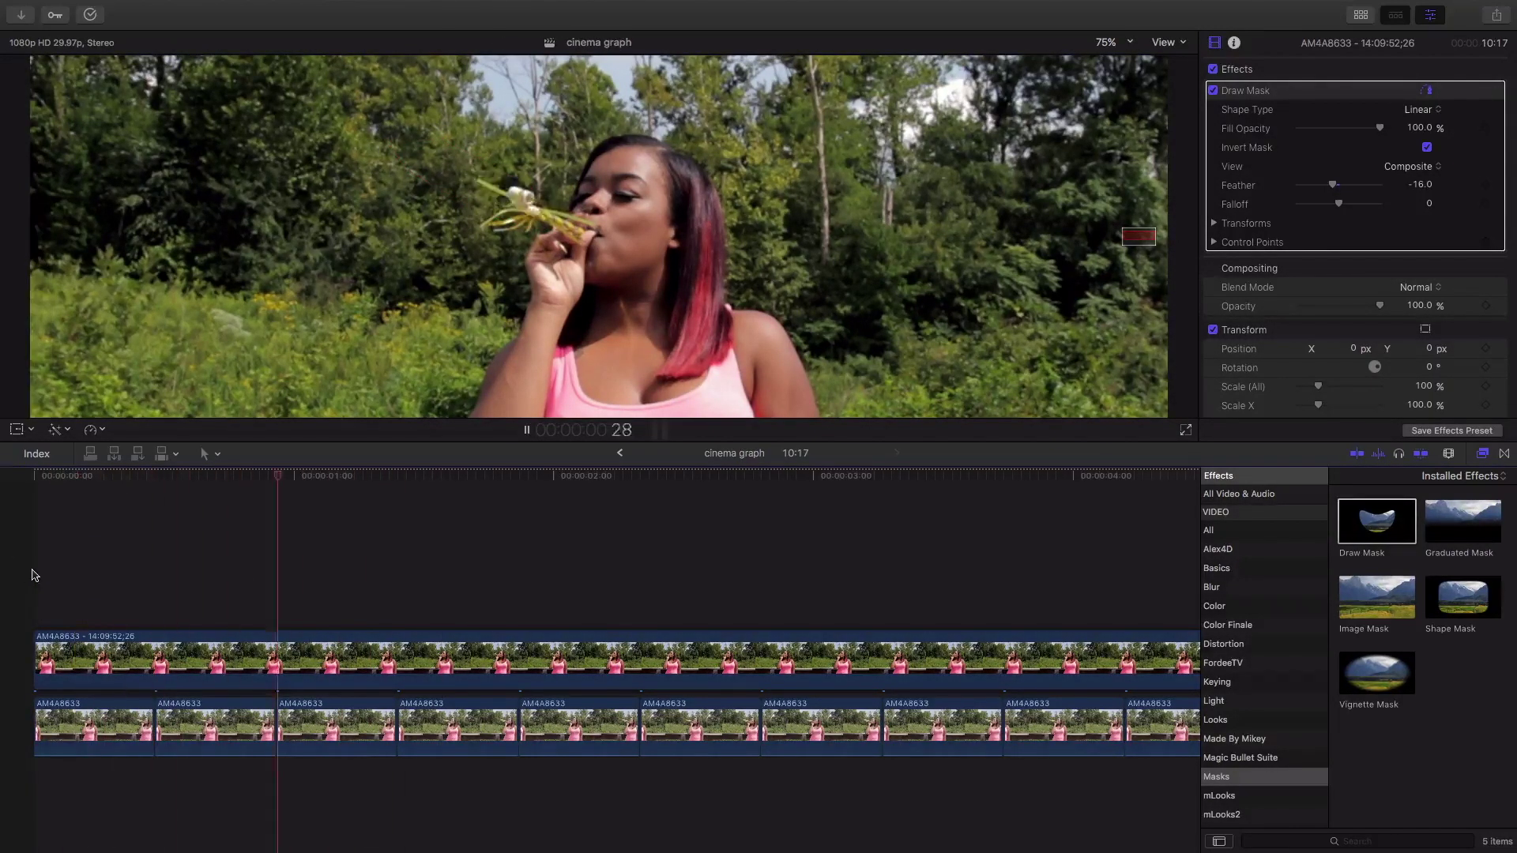
{"action": "key", "text": "space"}
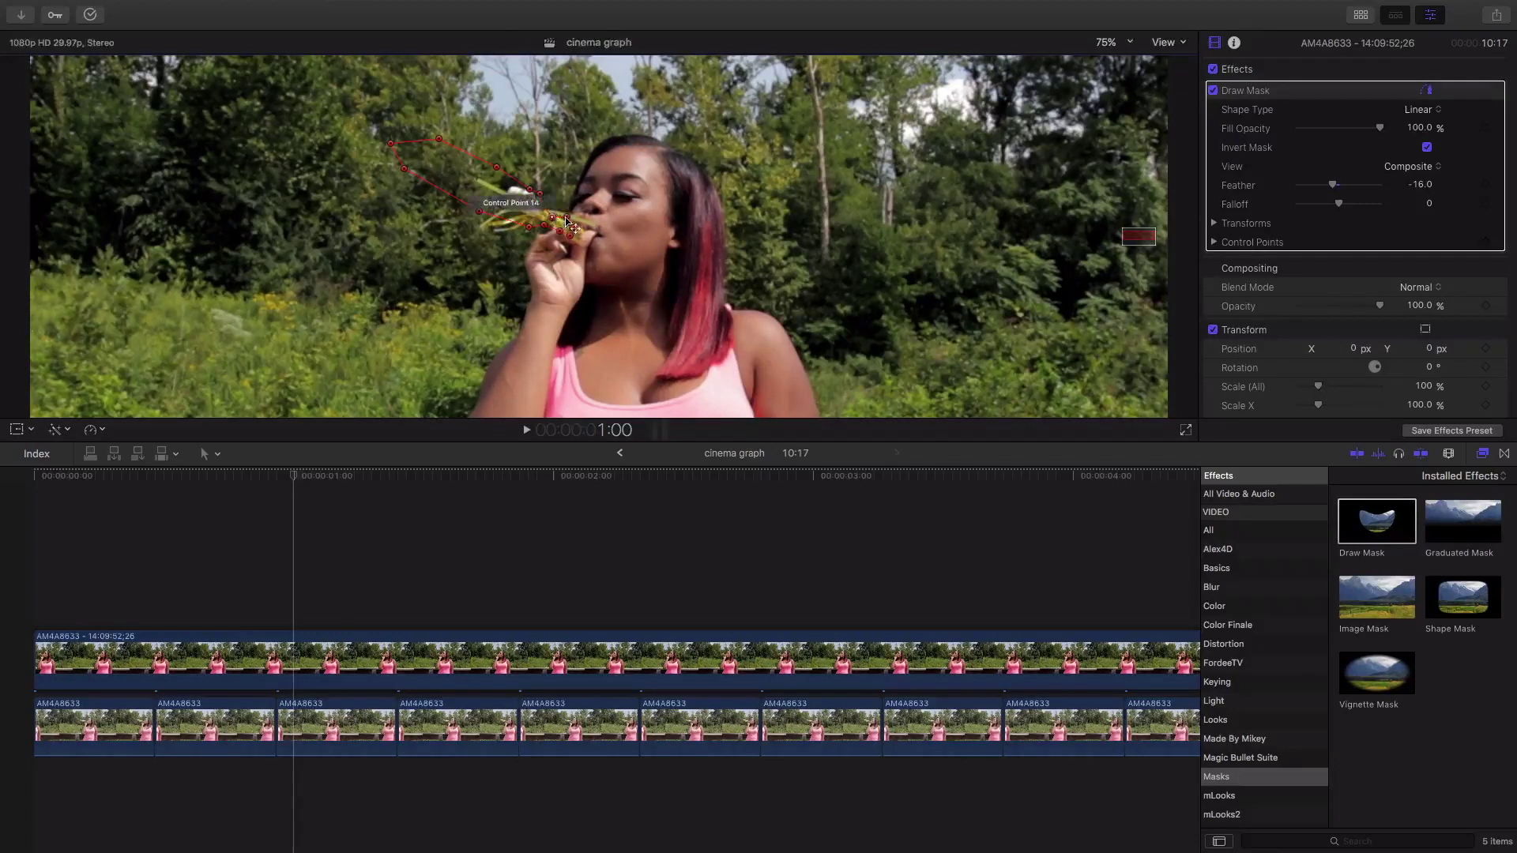
Move the mask point near the horn left and review playback of the masked loop
{"action": "key", "text": "space"}
{"action": "key", "text": "space"}
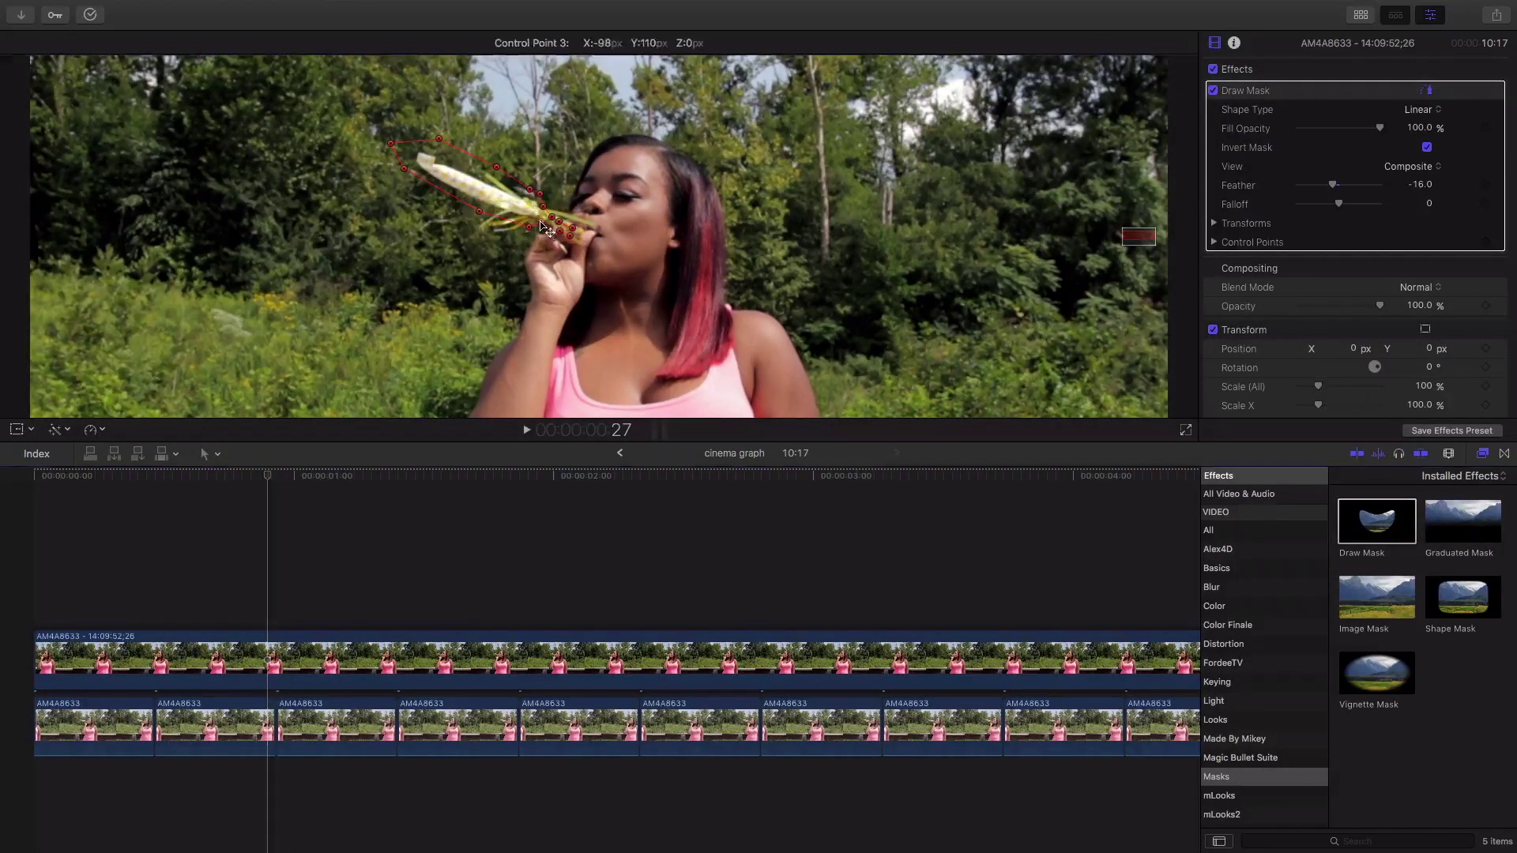
{"action": "key", "text": "space"}
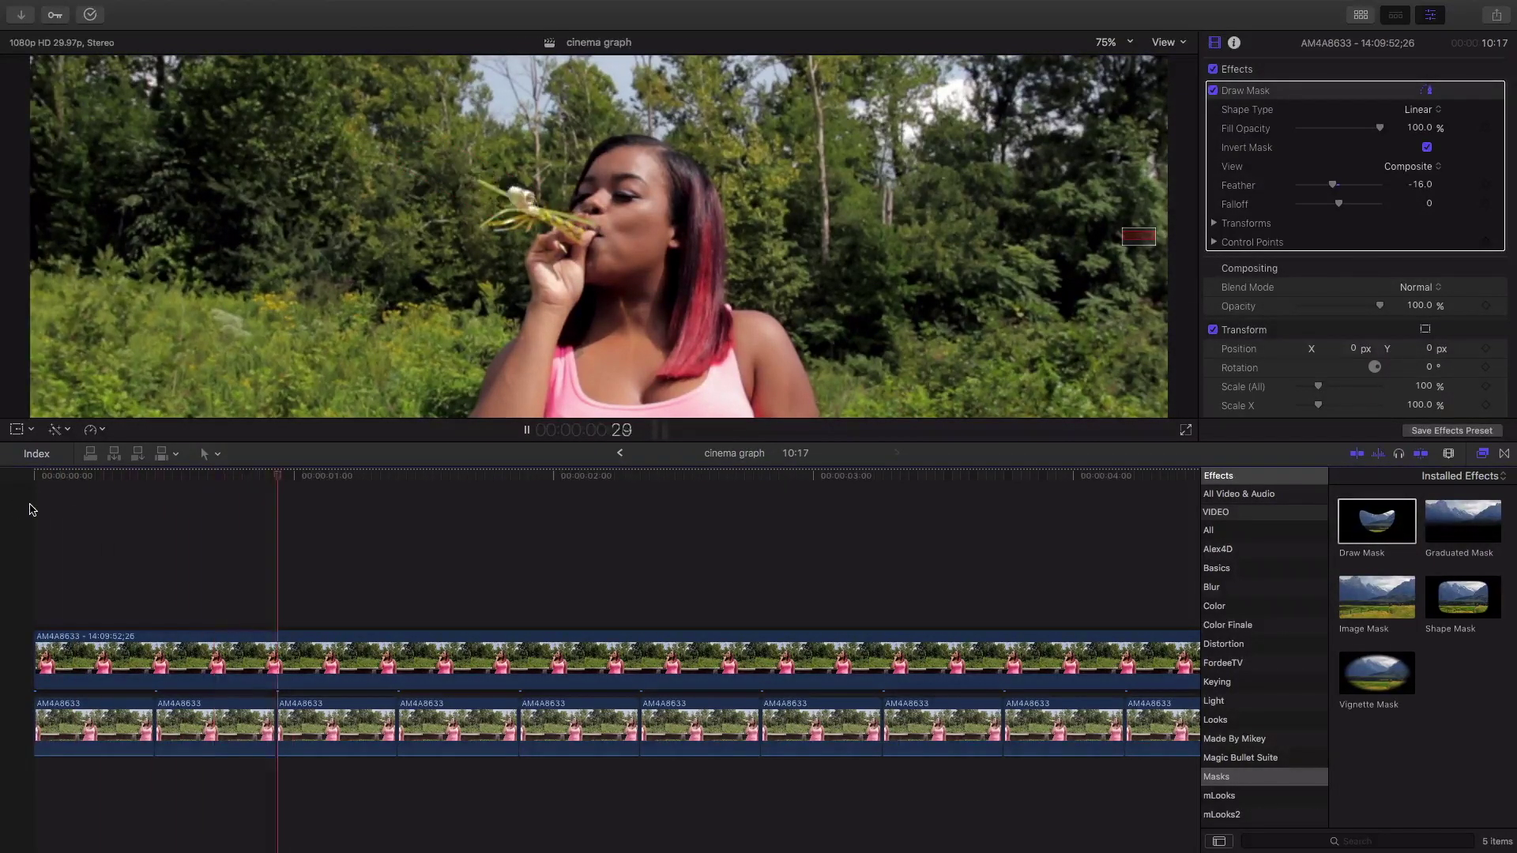
{"action": "key", "text": "space"}
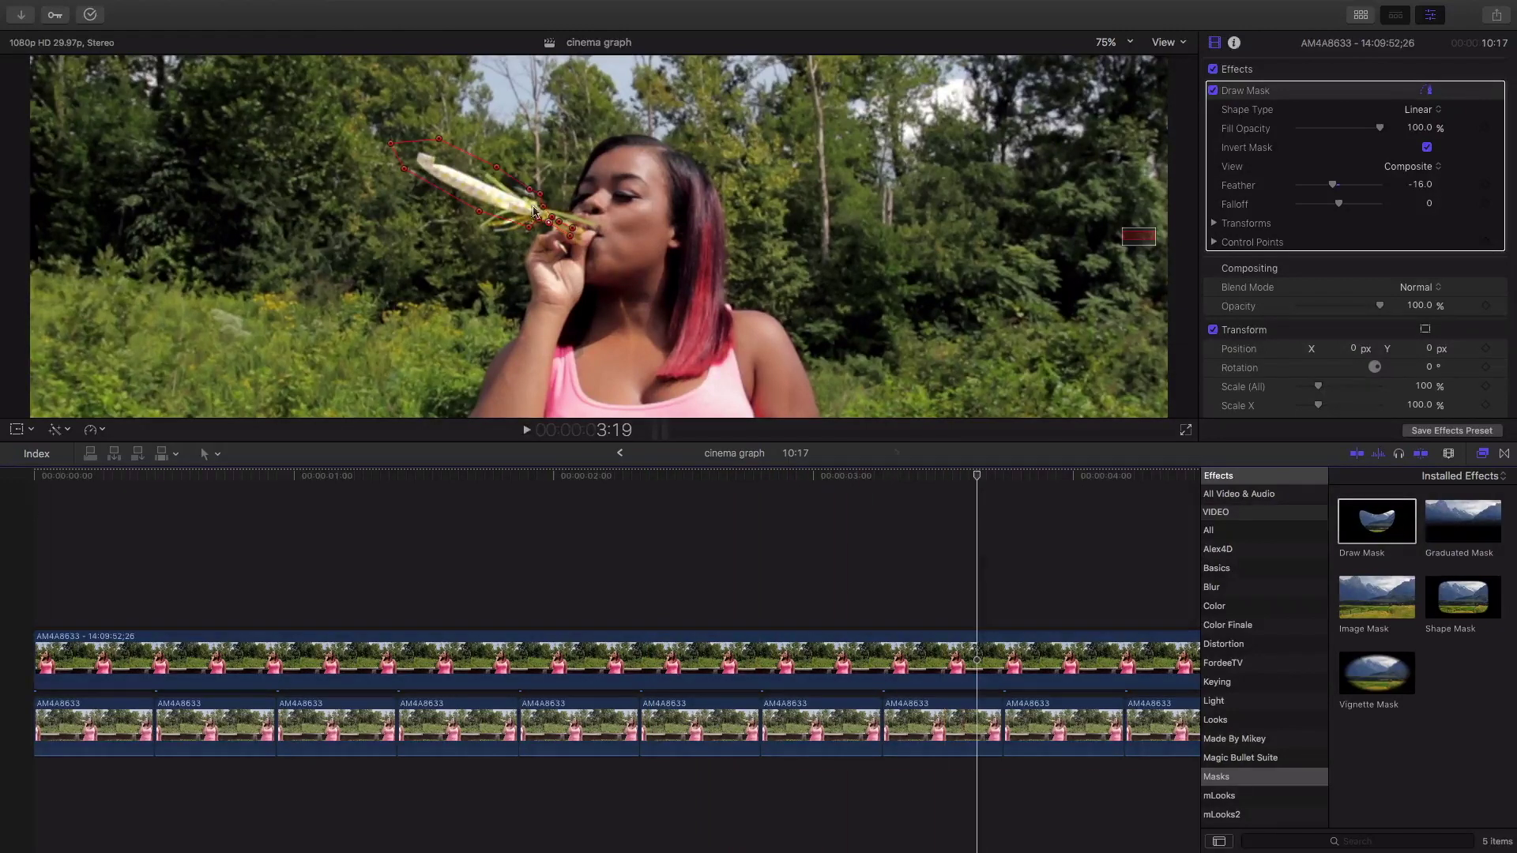
{"action": "left_click_drag", "start_coordinate": [529, 191], "coordinate": [516, 191]}
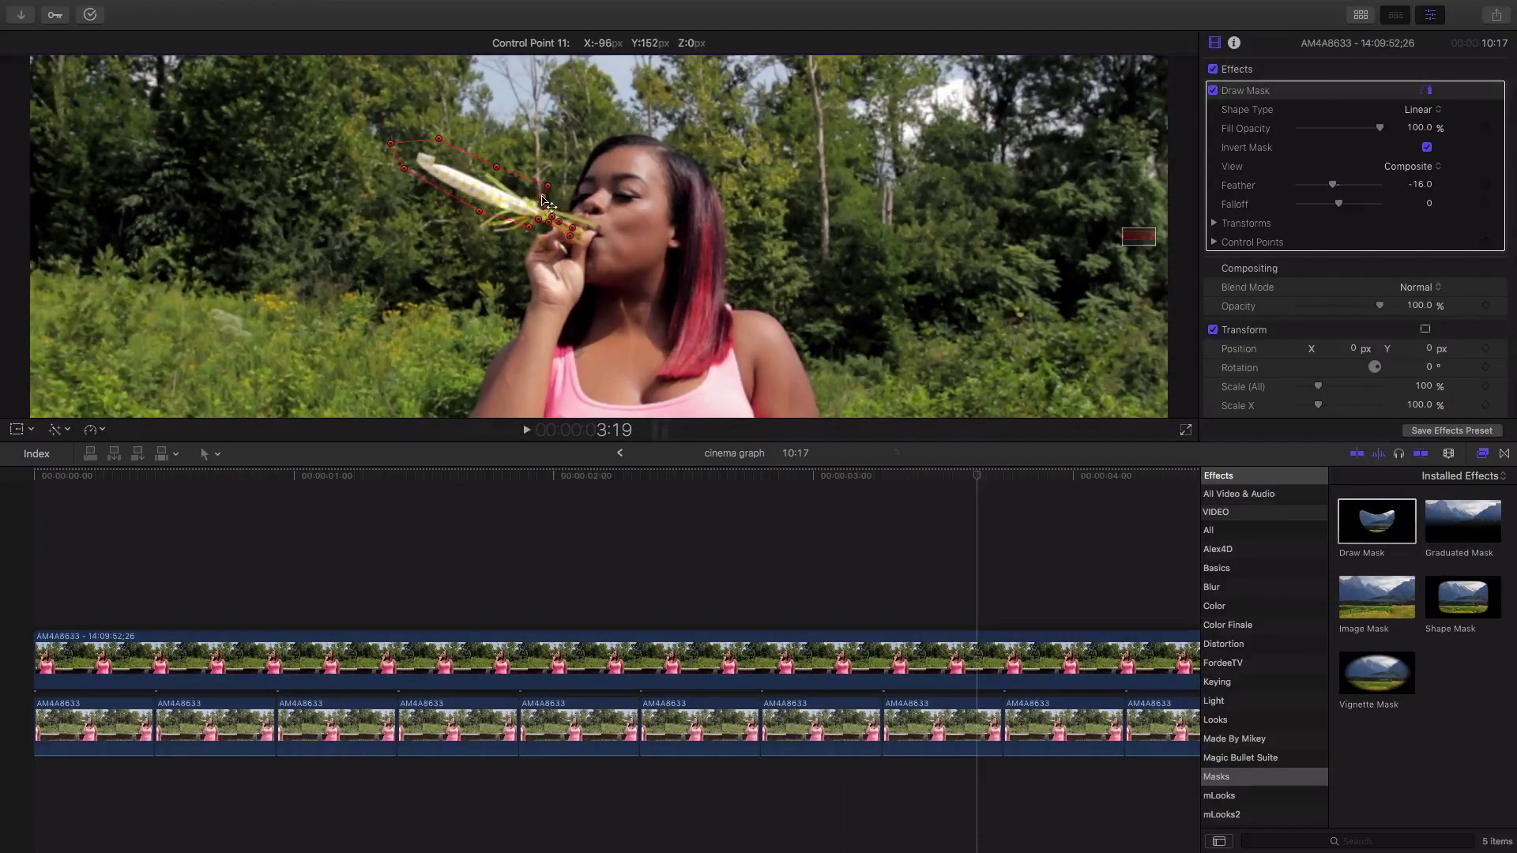
{"action": "left_click", "coordinate": [630, 478]}
{"action": "key", "text": "space"}
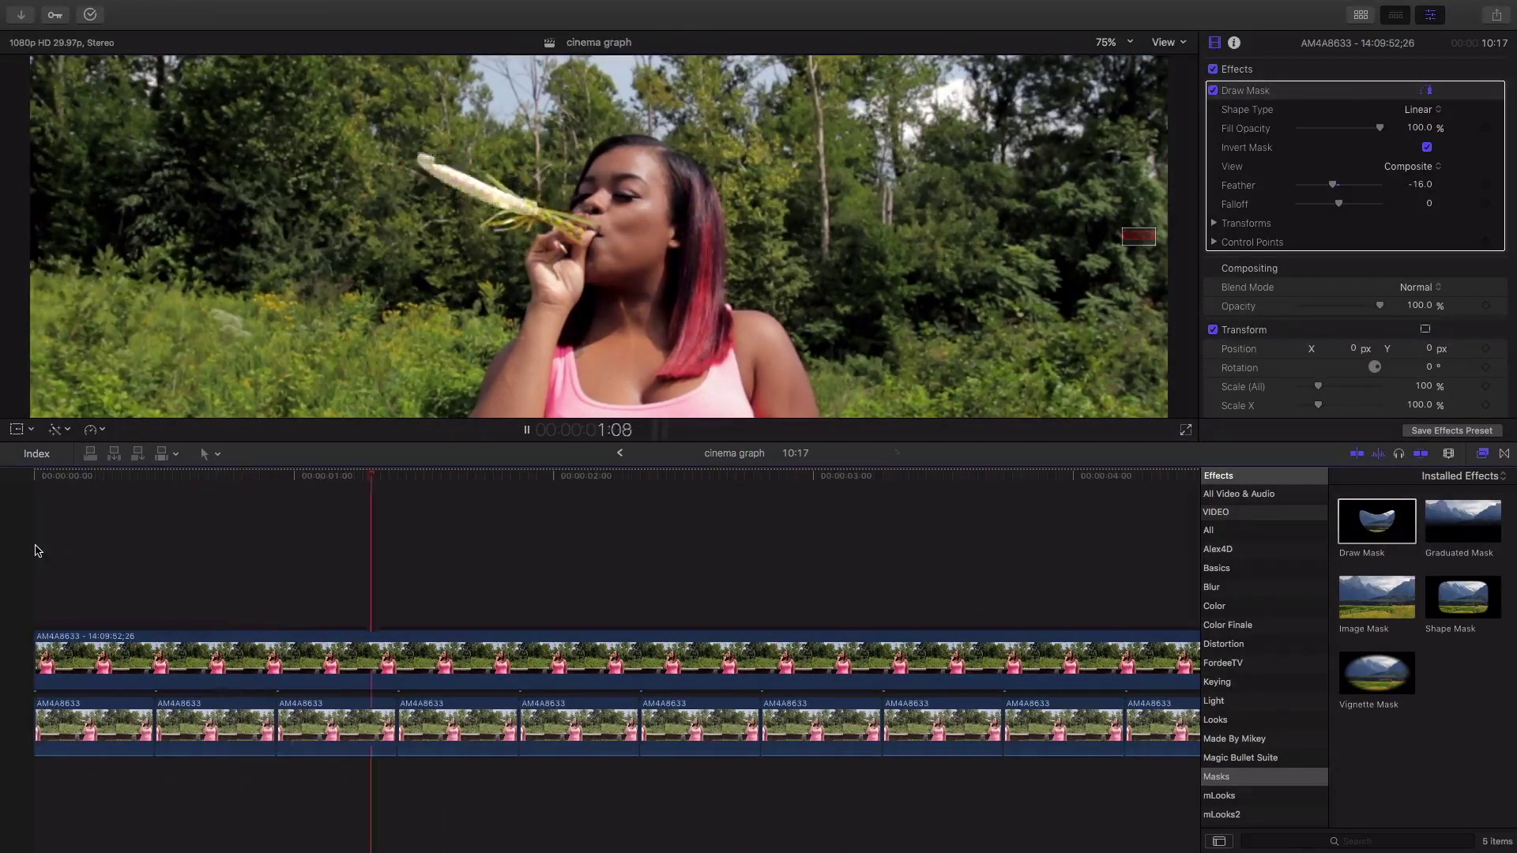
{"action": "key", "text": "space"}
{"action": "key", "text": "shift+z"}
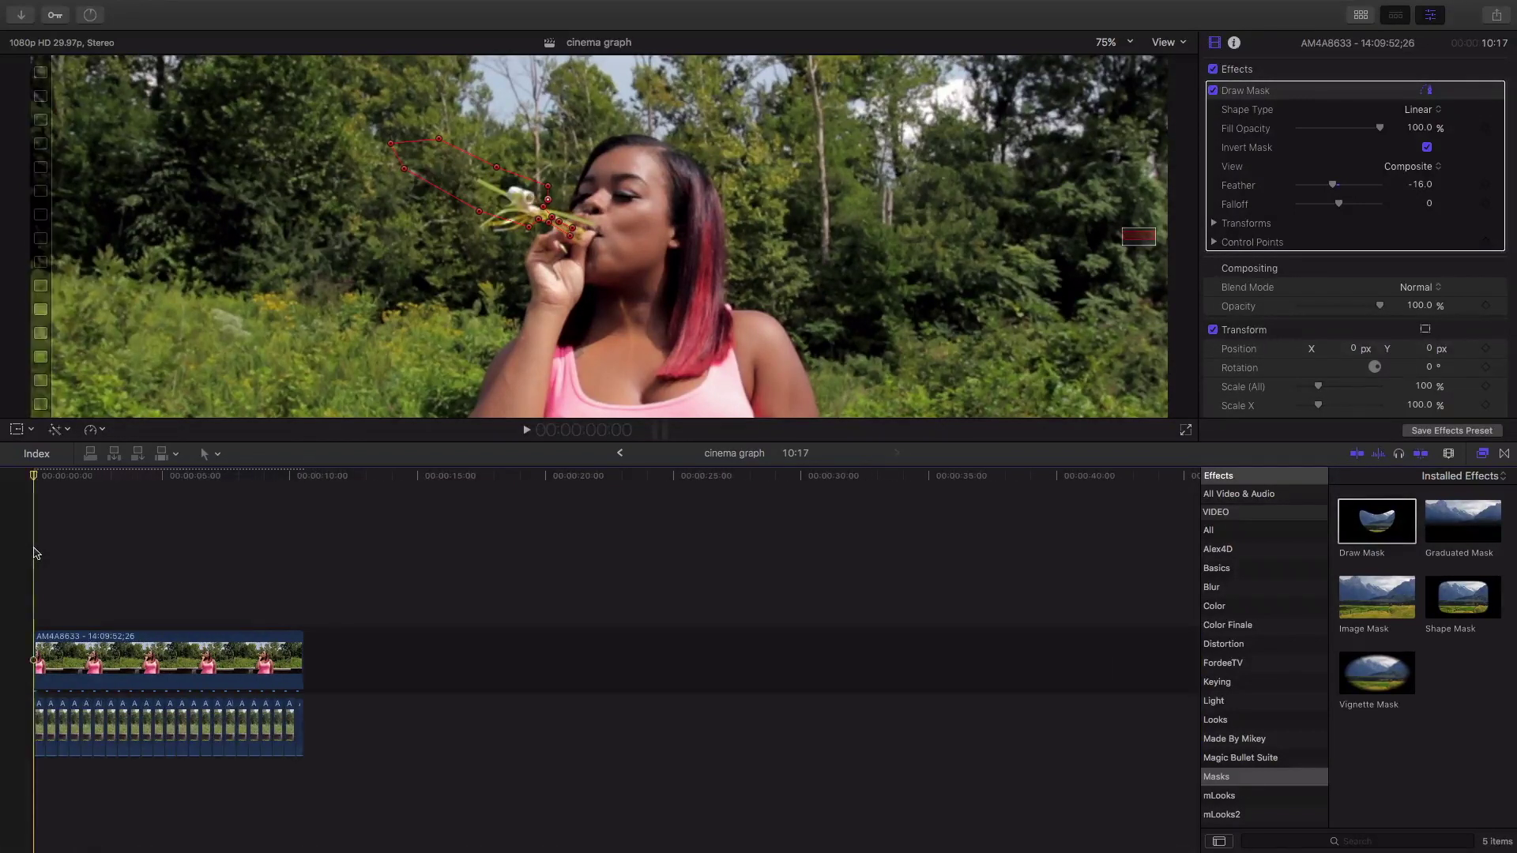
Set the viewer to Fit and preview the masked cinemagraph from the start
{"action": "left_click", "coordinate": [1108, 44]}
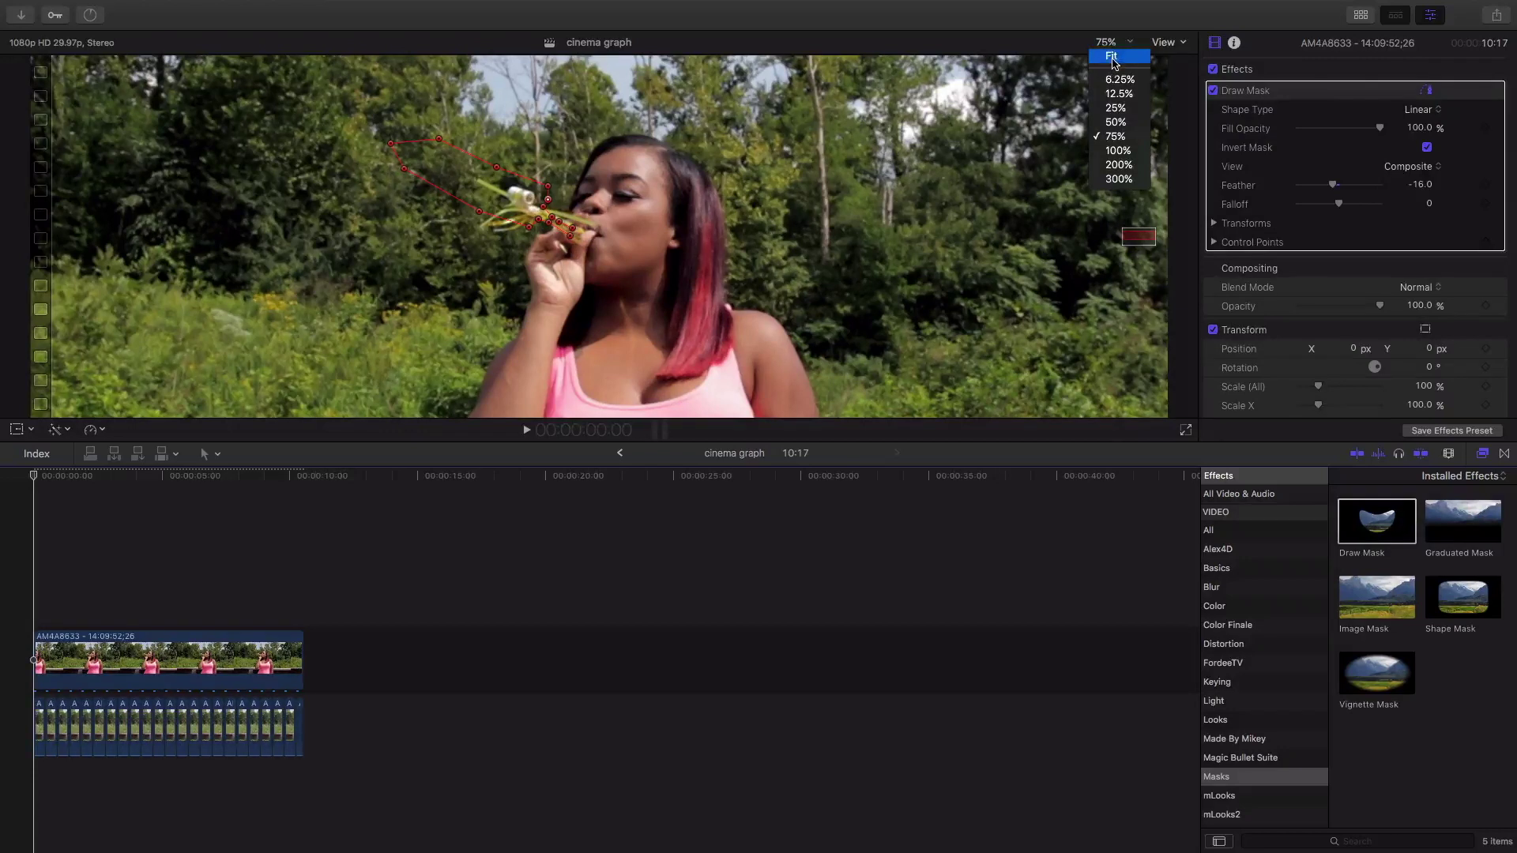
{"action": "left_click", "coordinate": [1112, 57]}
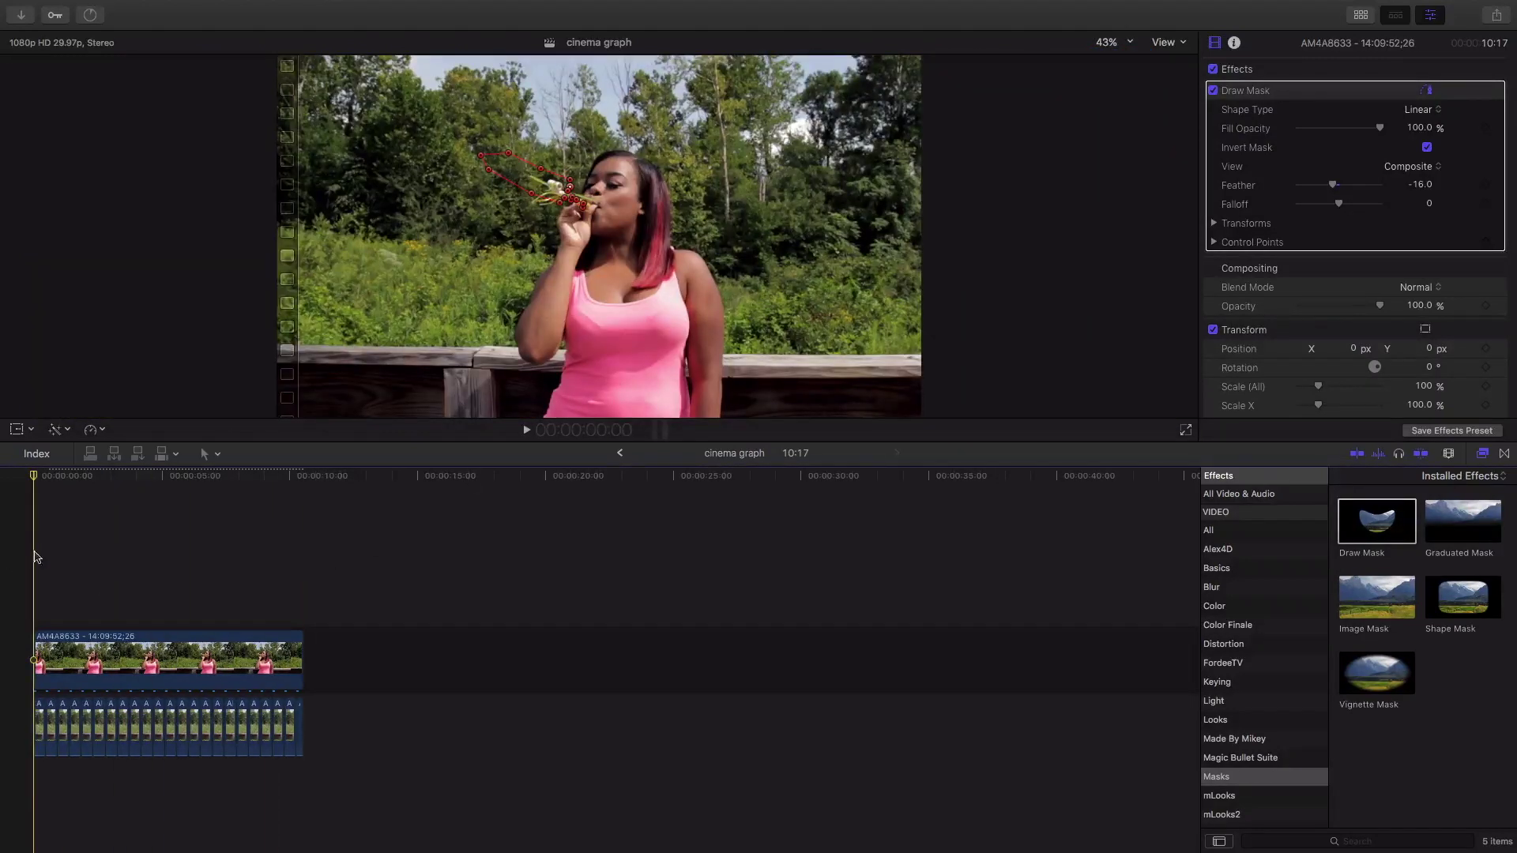
{"action": "key", "text": "space"}
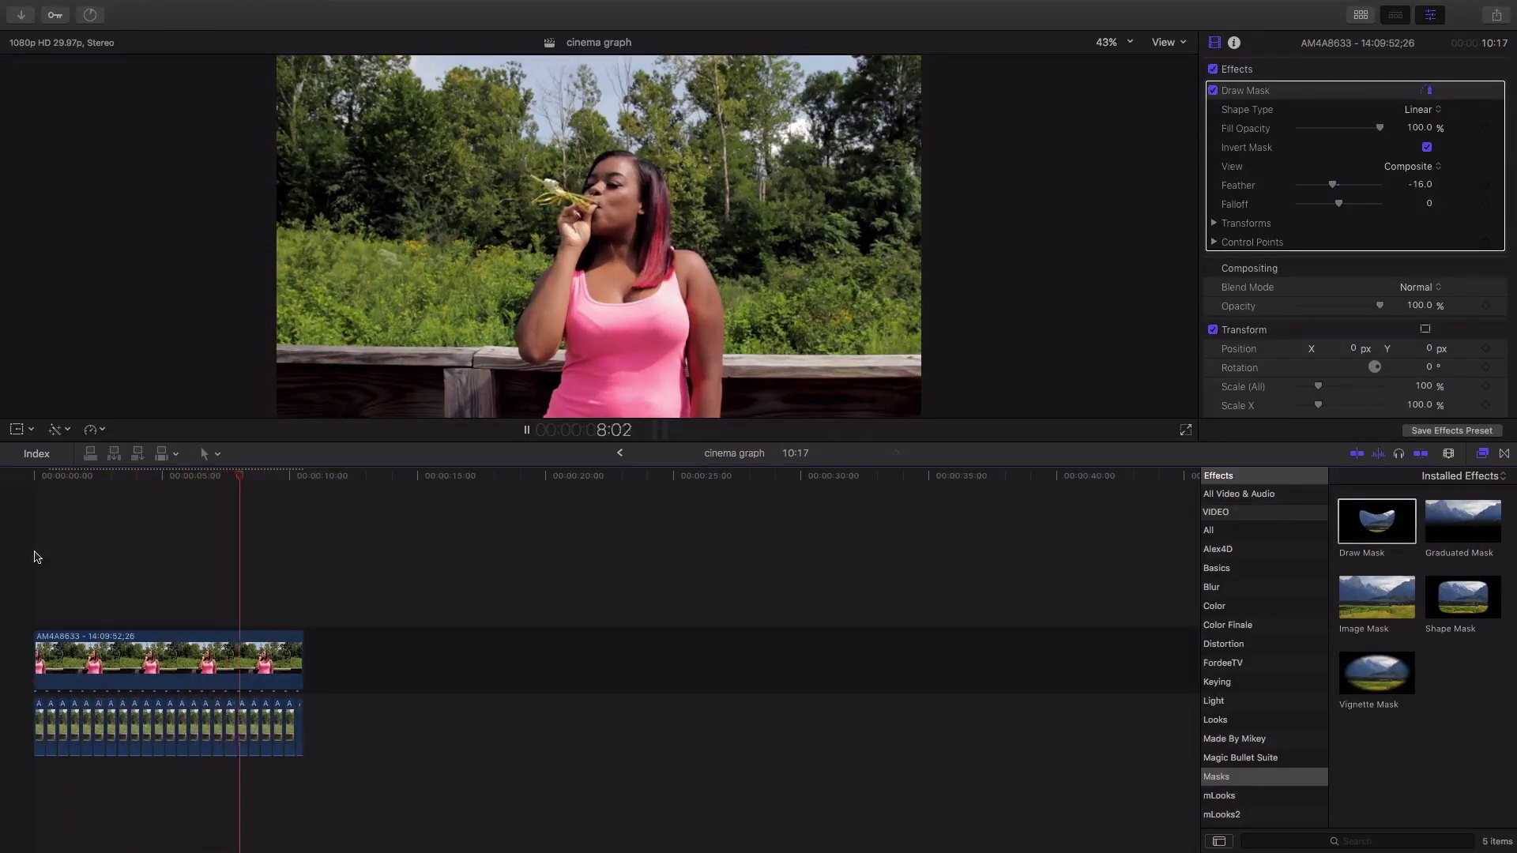
{"action": "left_click", "coordinate": [27, 596]}
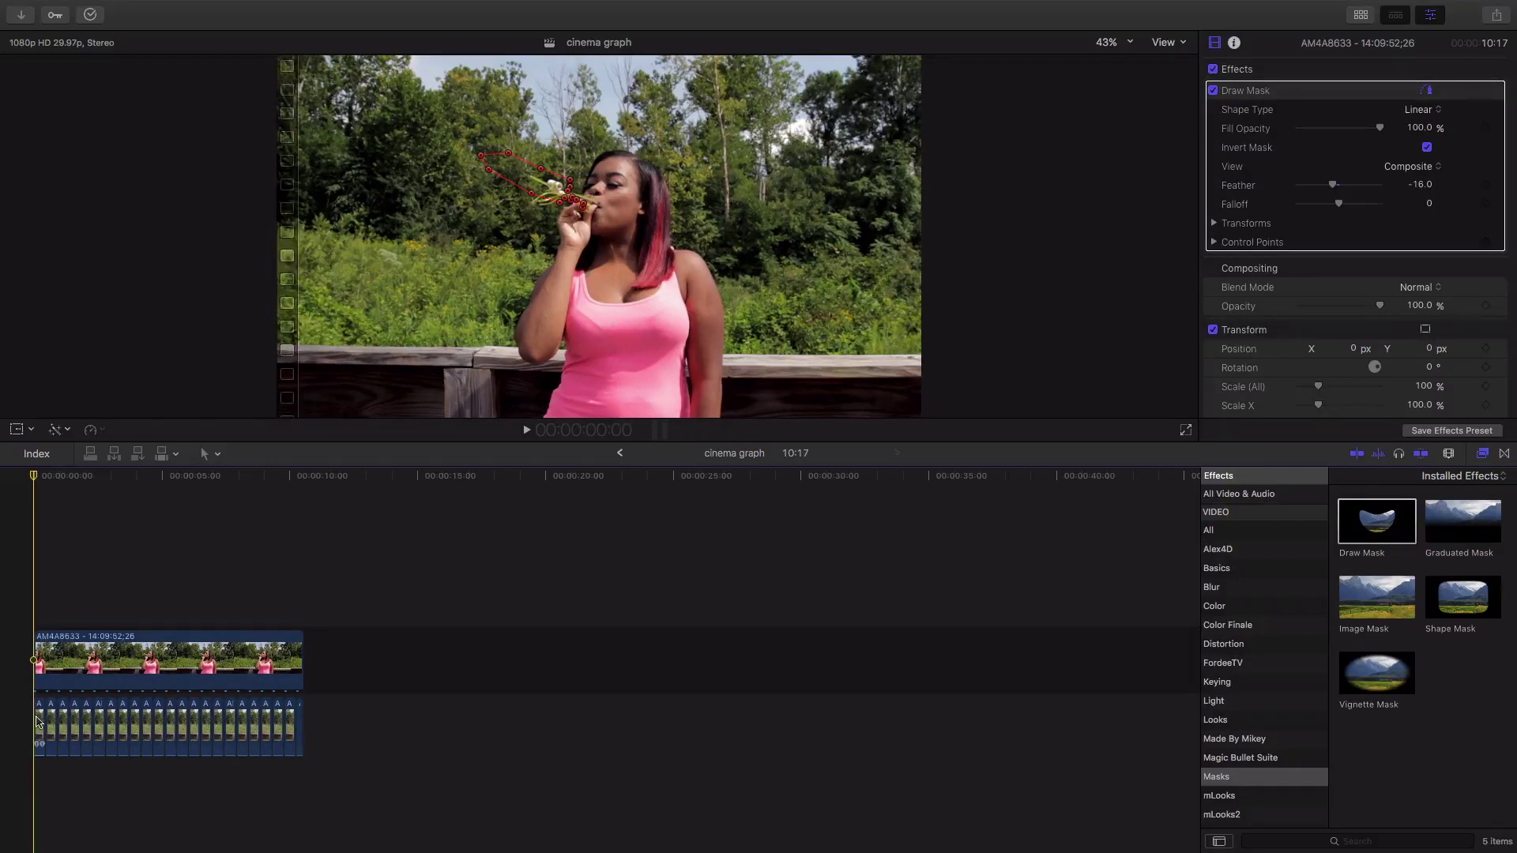
{"action": "key", "text": "shift+z"}
Paste a copy of the masked clip and move the playhead to about 10 seconds
{"action": "left_click", "coordinate": [48, 660]}
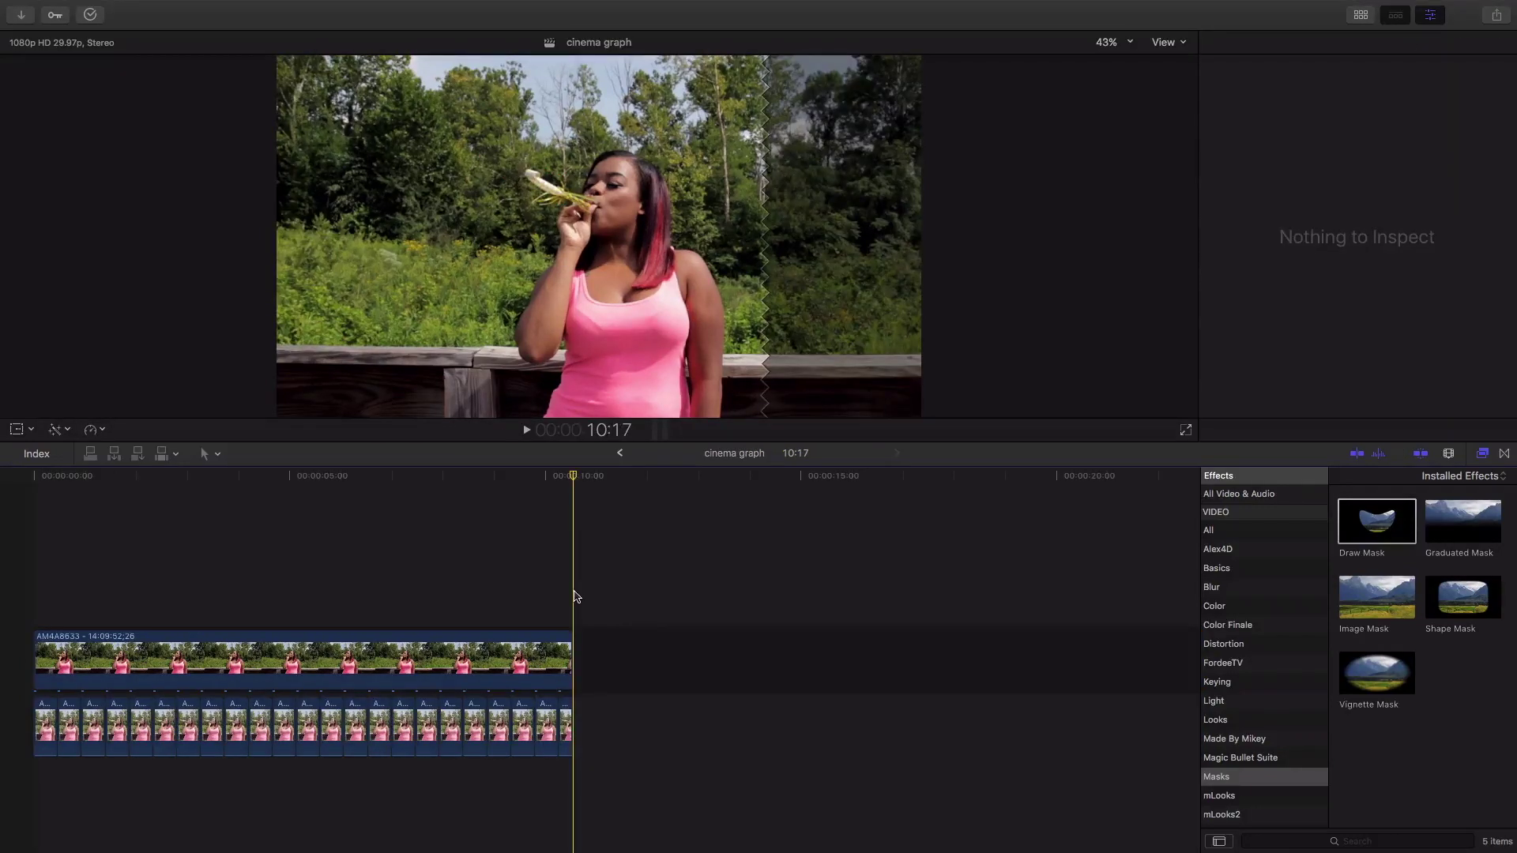
{"action": "key", "text": "super+v"}
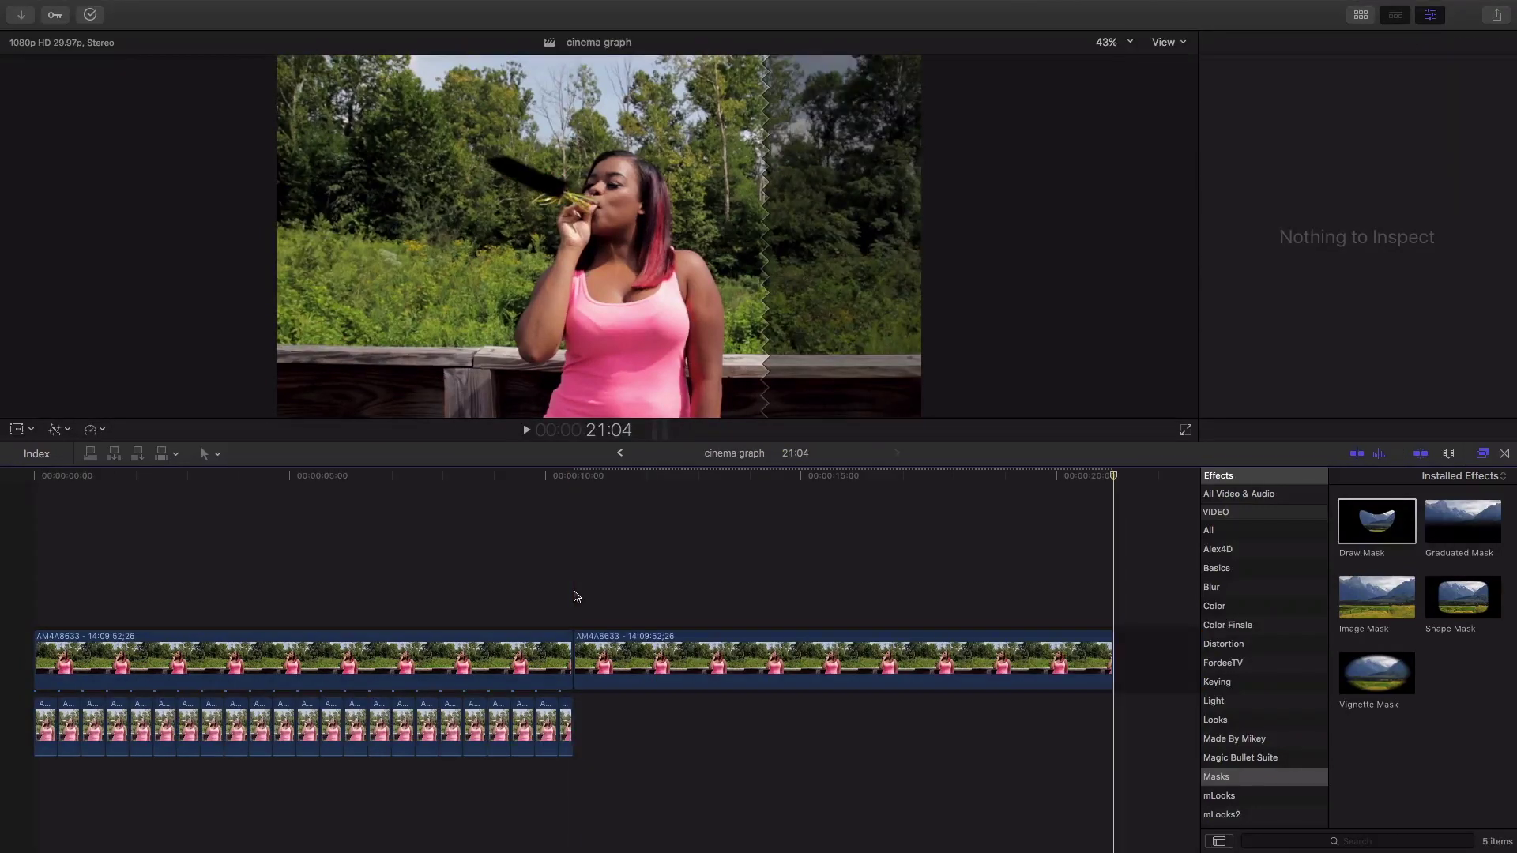
{"action": "left_click", "coordinate": [624, 596]}
{"action": "left_click", "coordinate": [45, 716]}
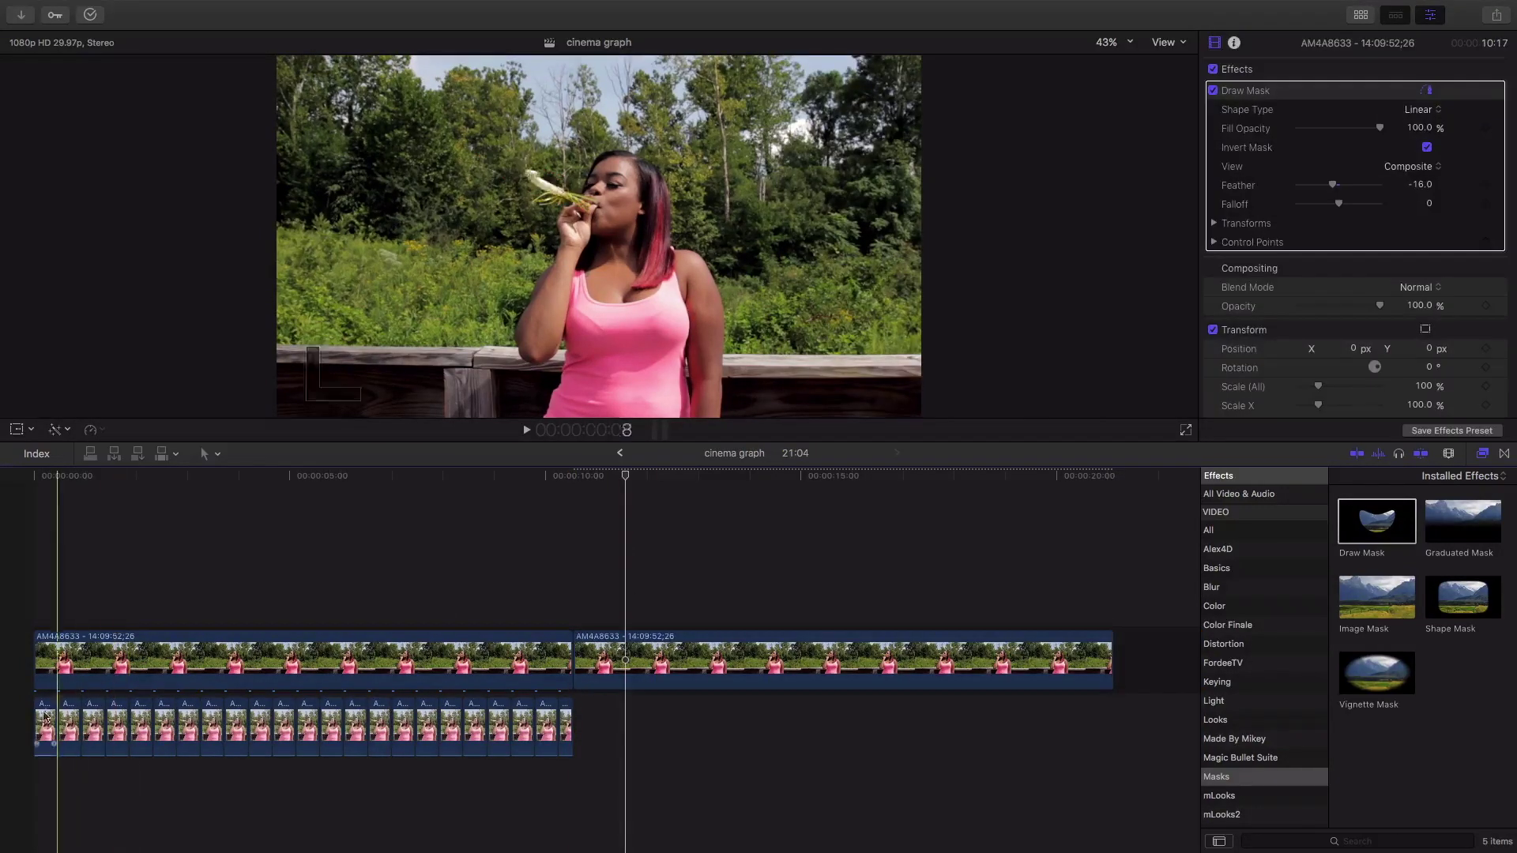
Slow the first short clip in the lower strip to 25% and move it later
{"action": "left_click", "coordinate": [45, 717]}
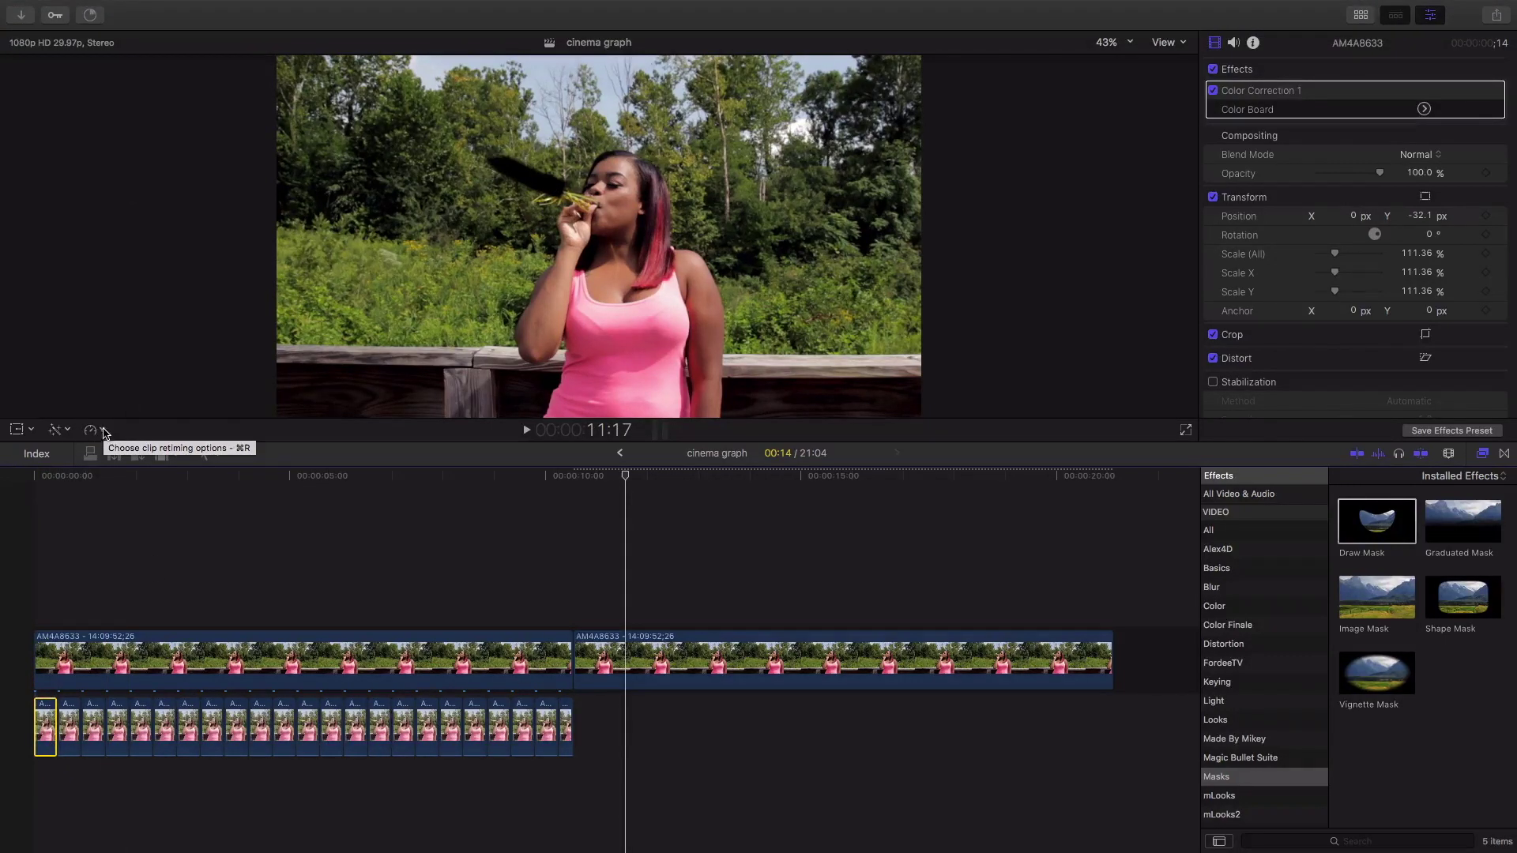
{"action": "left_click", "coordinate": [103, 431]}
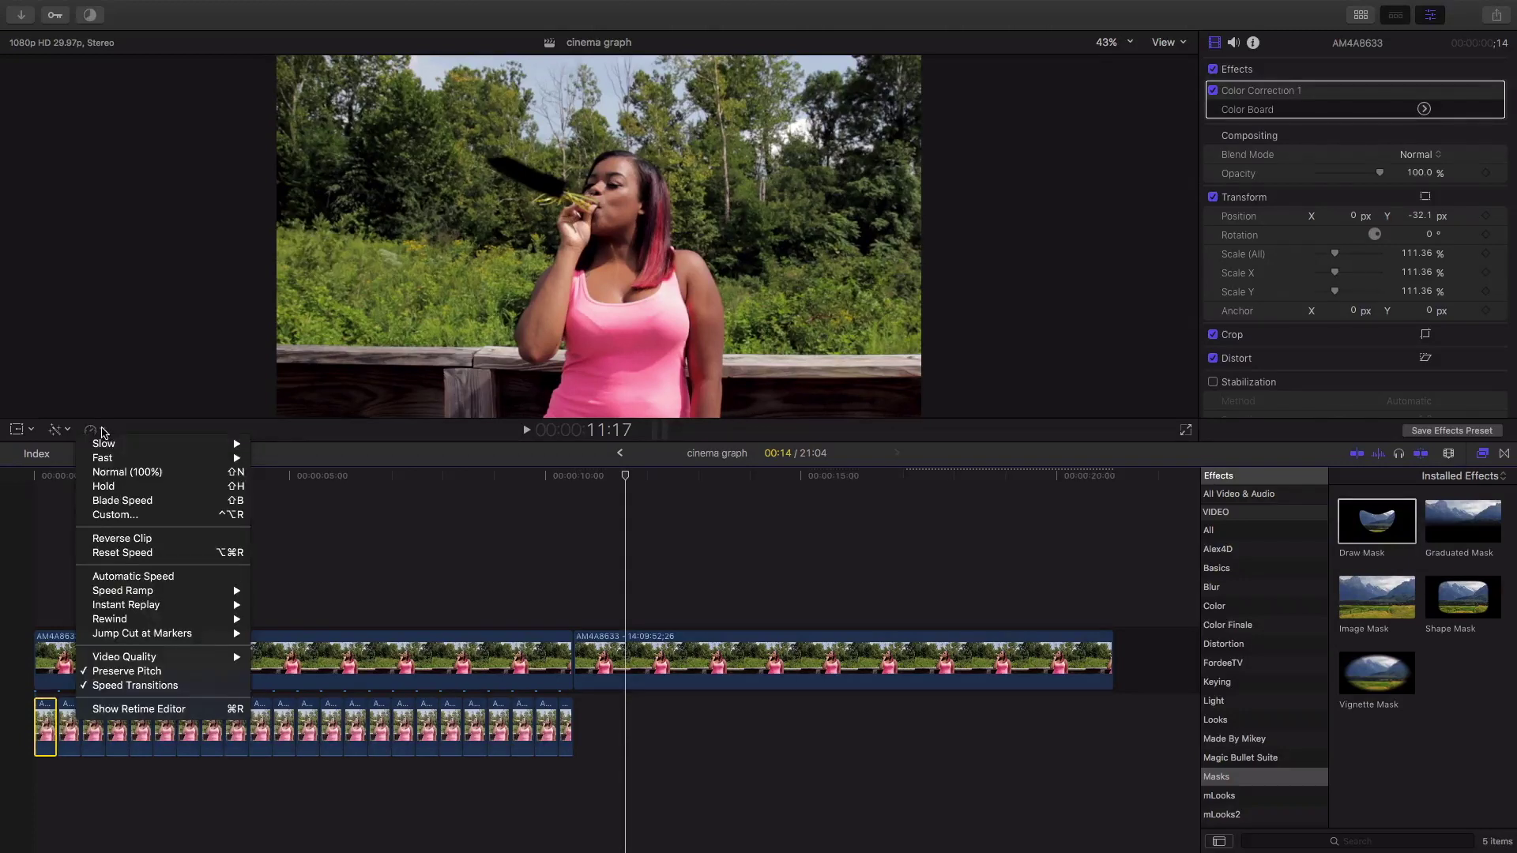
{"action": "mouse_move", "coordinate": [225, 443]}
{"action": "left_click", "coordinate": [276, 457]}
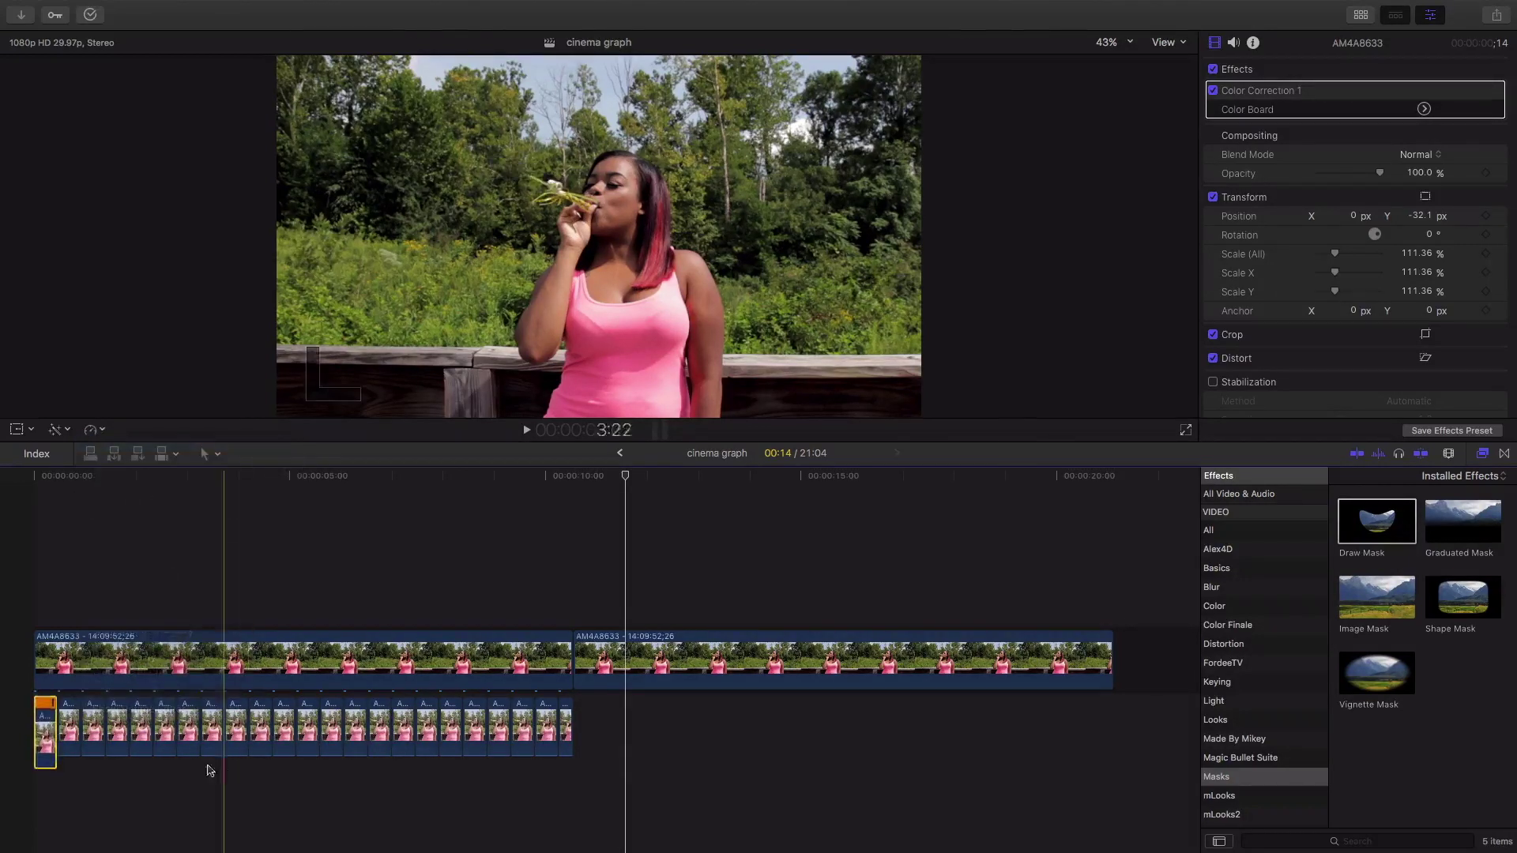
{"action": "left_click_drag", "start_coordinate": [49, 743], "coordinate": [593, 723]}
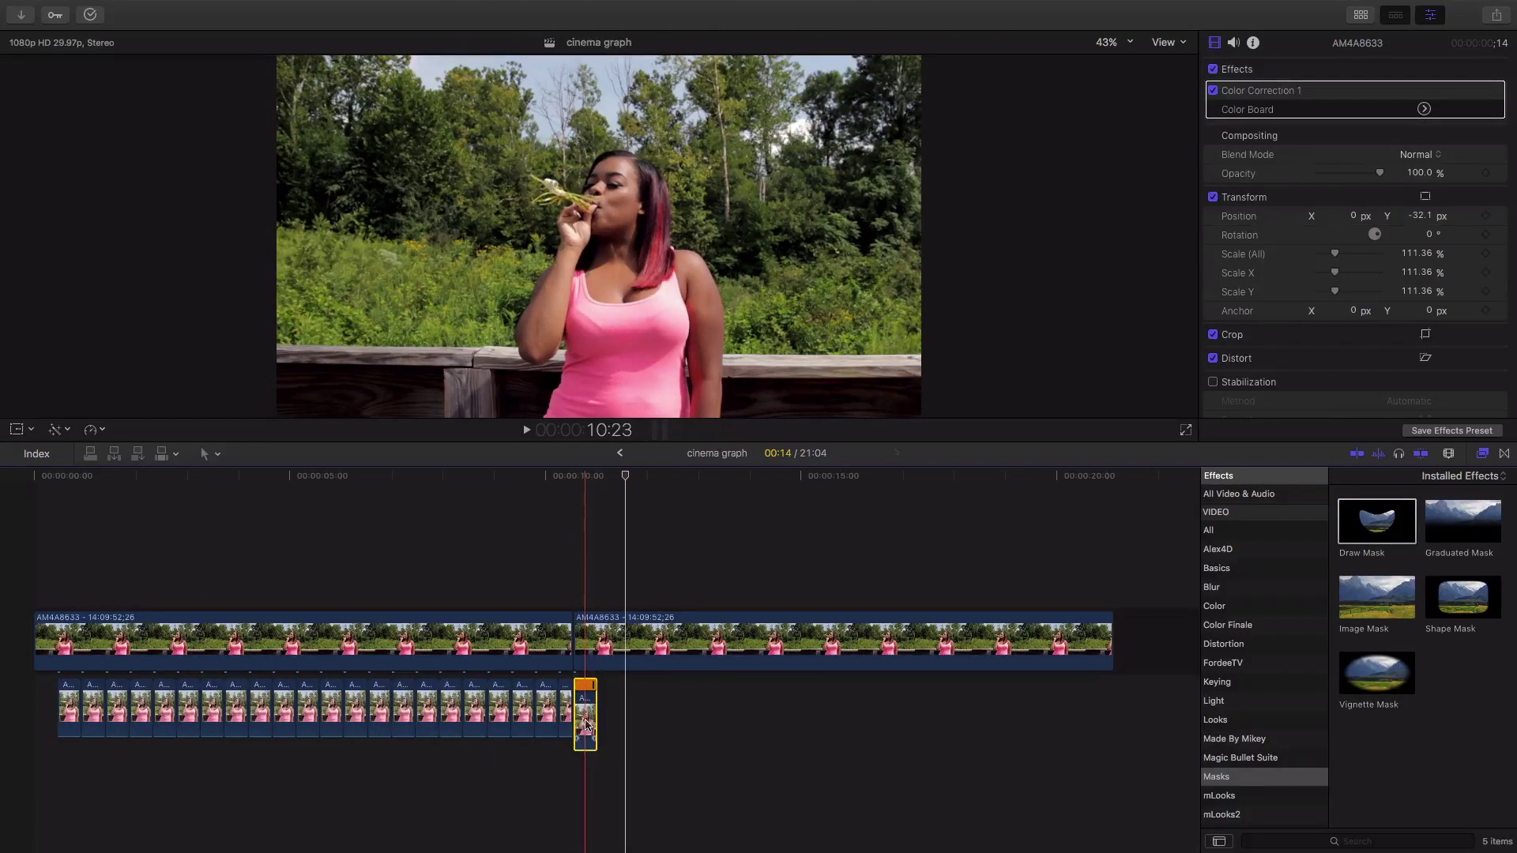
{"action": "left_click_drag", "start_coordinate": [51, 555], "coordinate": [562, 762]}
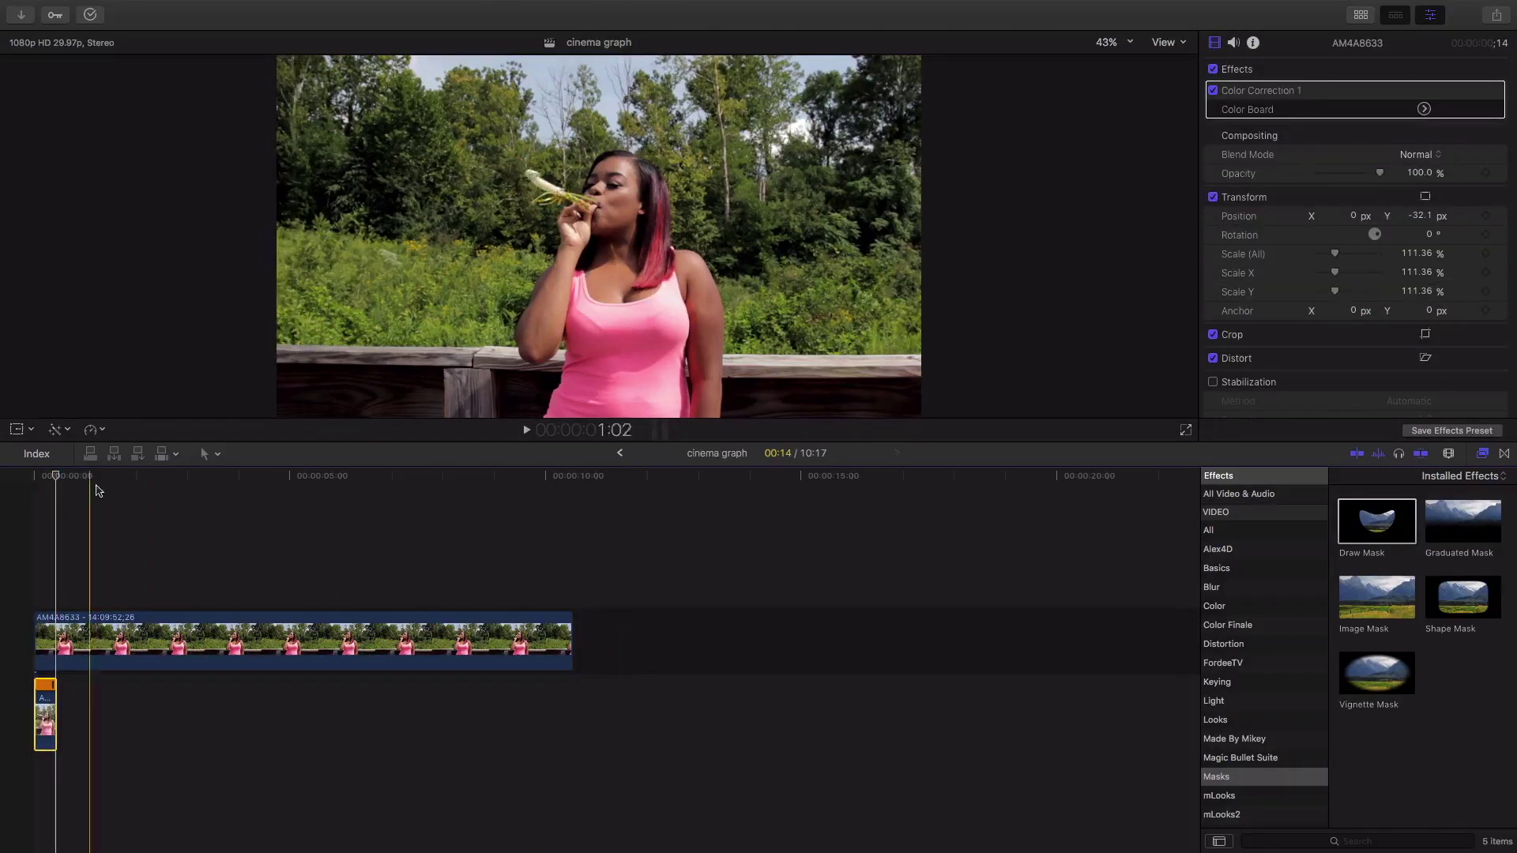
Trim the last lower clip's end so the loop finishes at 10:17 with the freeze frame
{"action": "left_click_drag", "start_coordinate": [57, 478], "coordinate": [33, 478]}
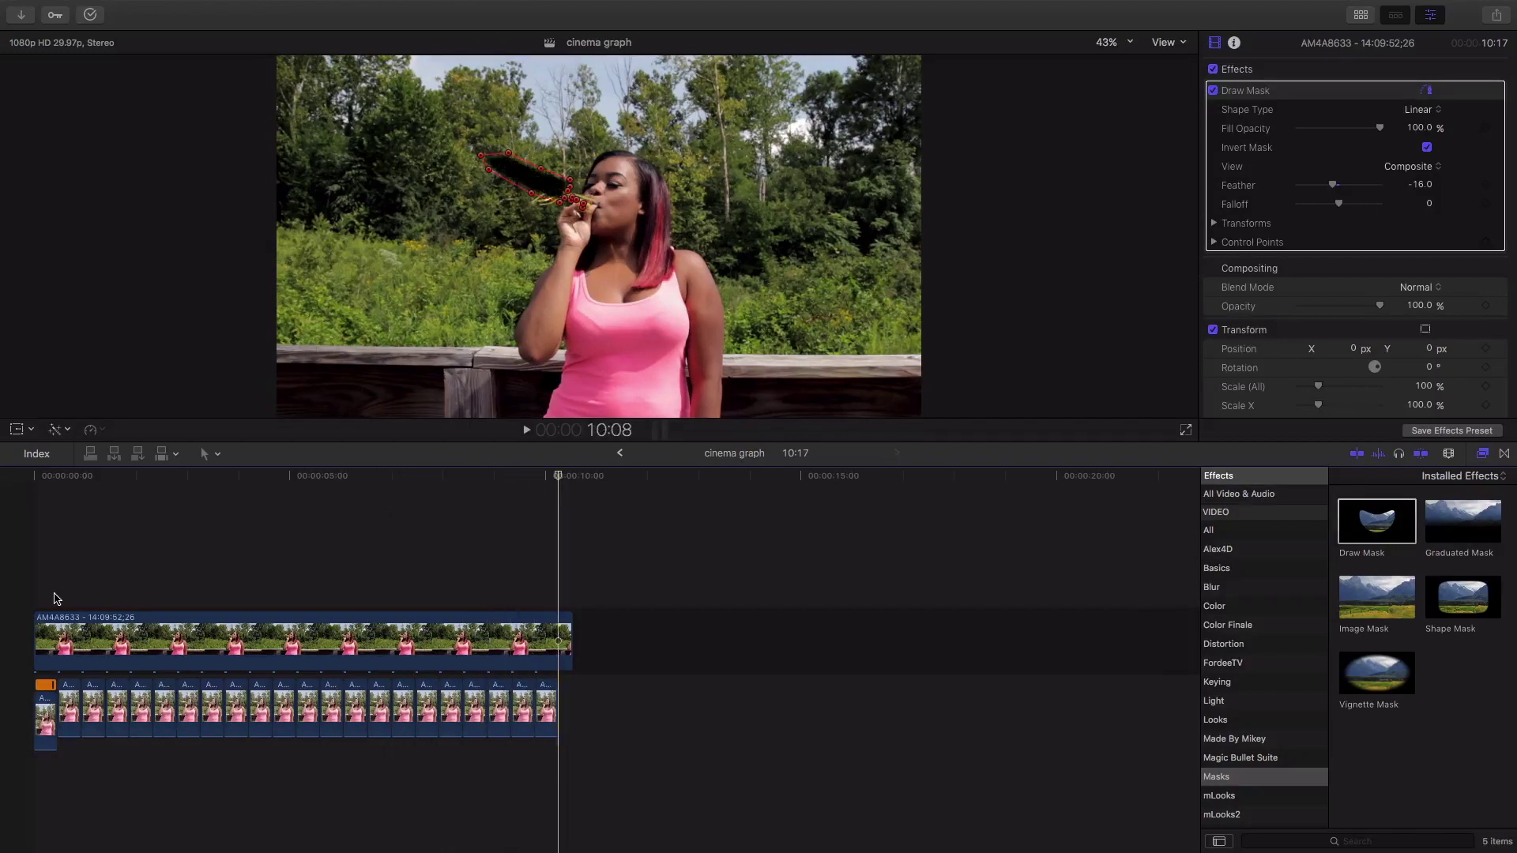
{"action": "left_click", "coordinate": [56, 598]}
{"action": "key", "text": "super+equal"}
{"action": "key", "text": "super+equal"}
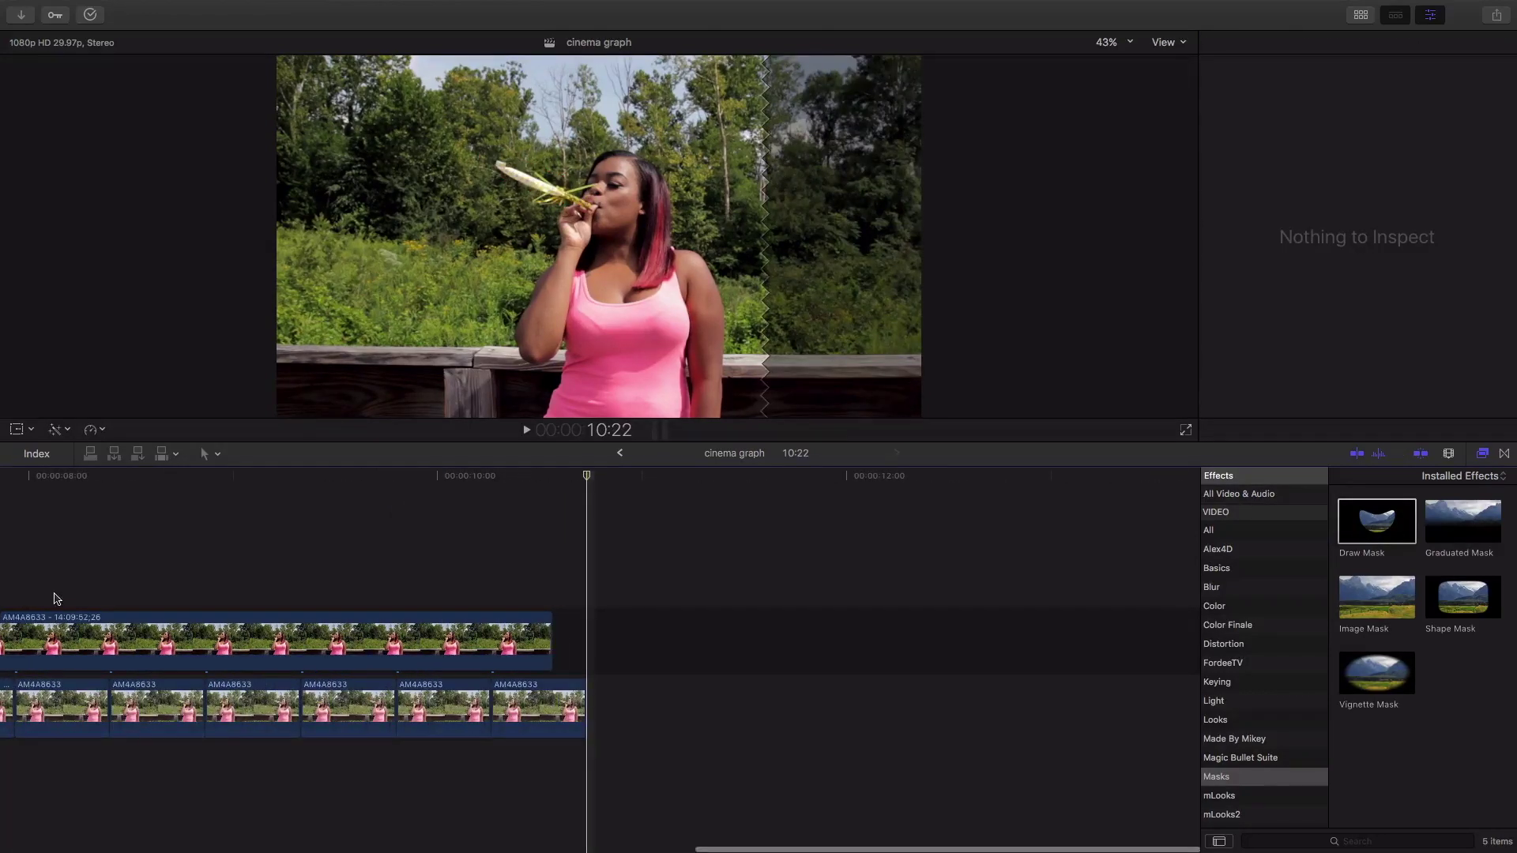
{"action": "left_click_drag", "start_coordinate": [580, 701], "coordinate": [551, 693]}
{"action": "key", "text": "super+minus"}
{"action": "key", "text": "super+minus"}
{"action": "key", "text": "super+minus"}
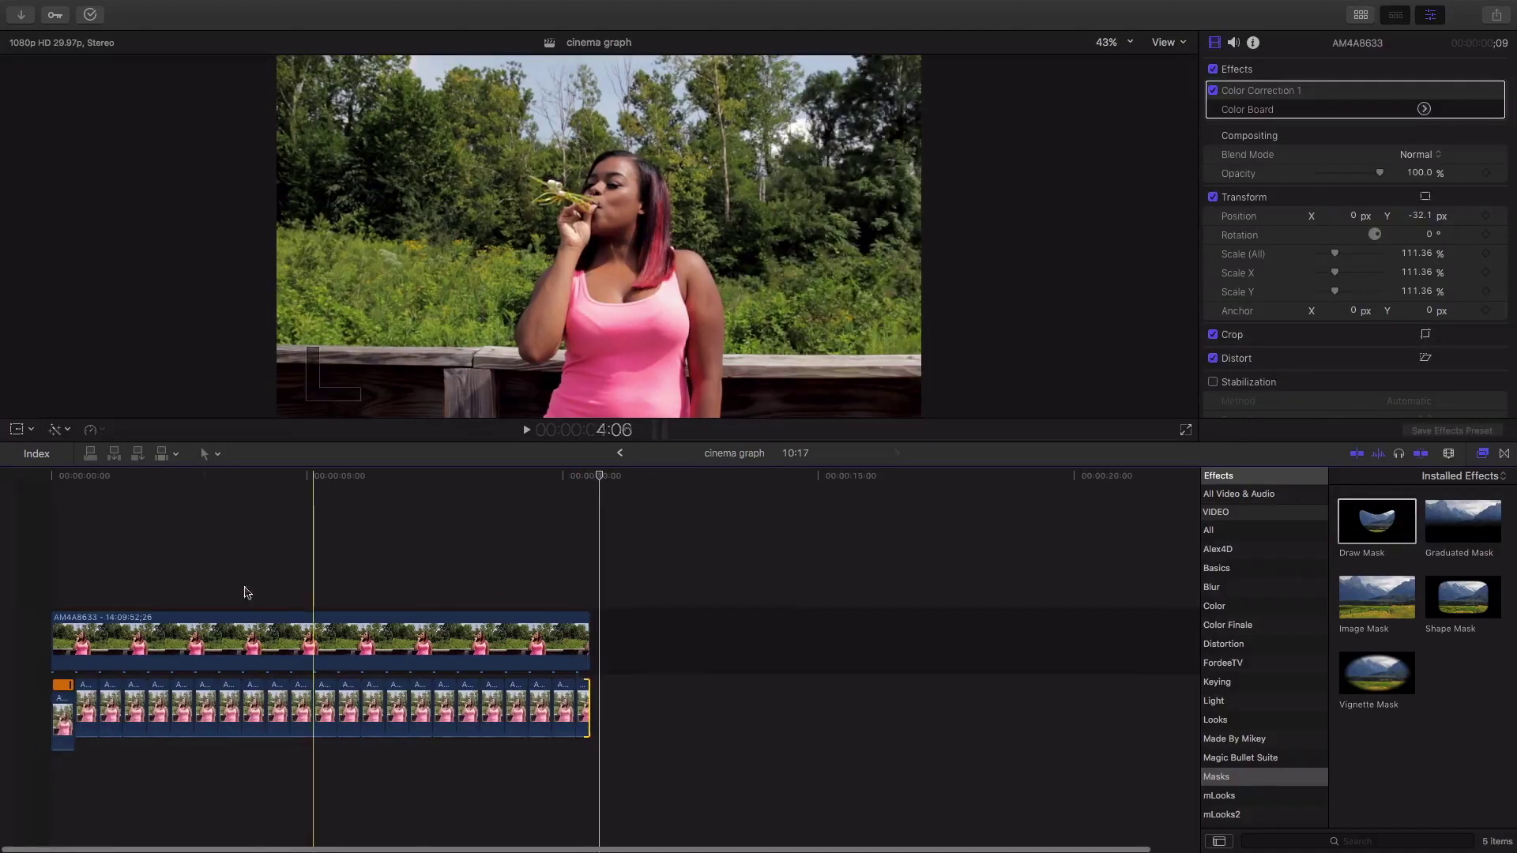